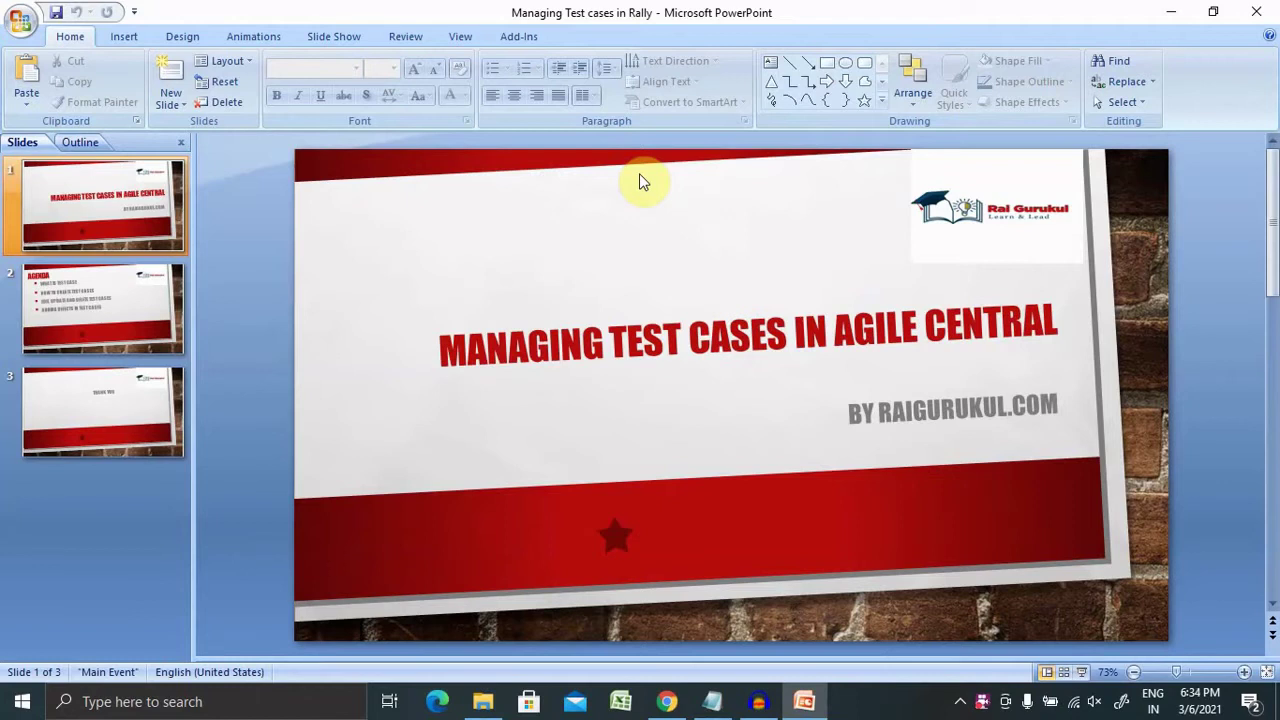
Switch from the presentation's Agenda slide to Rally in Chrome and open the Test Cases page
{"action": "left_click", "coordinate": [135, 313]}
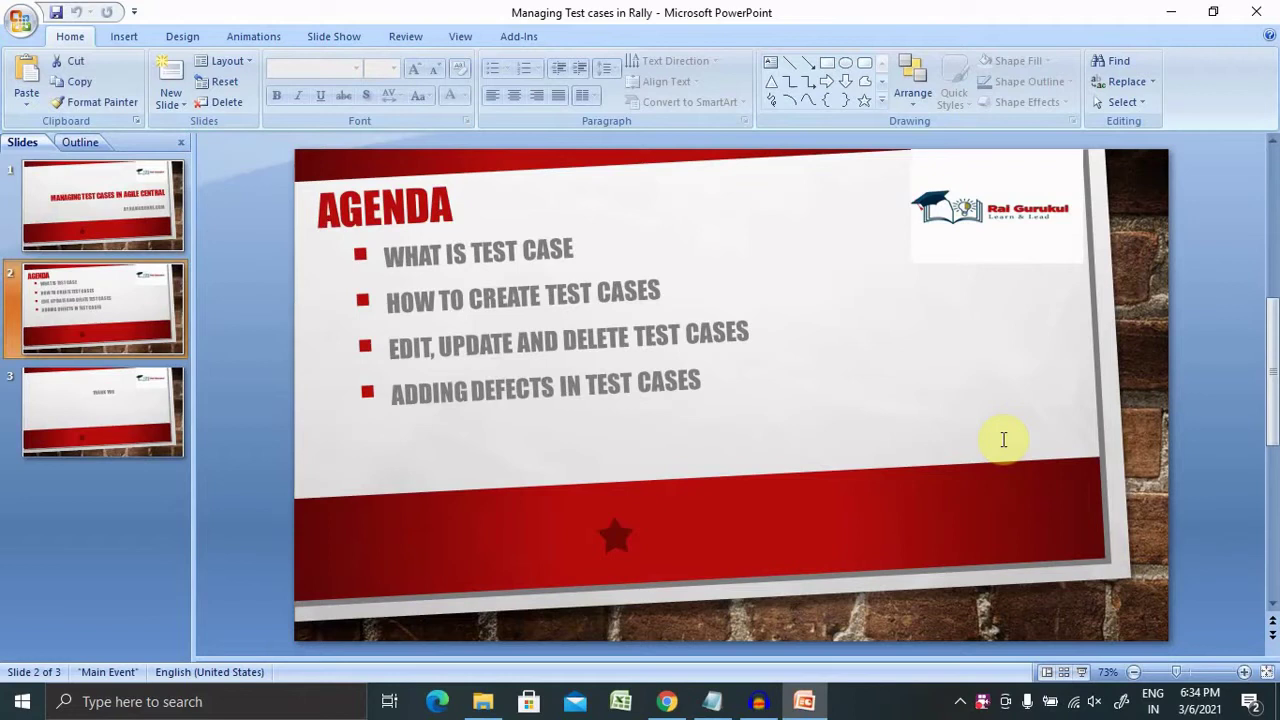
{"action": "left_click", "coordinate": [668, 702]}
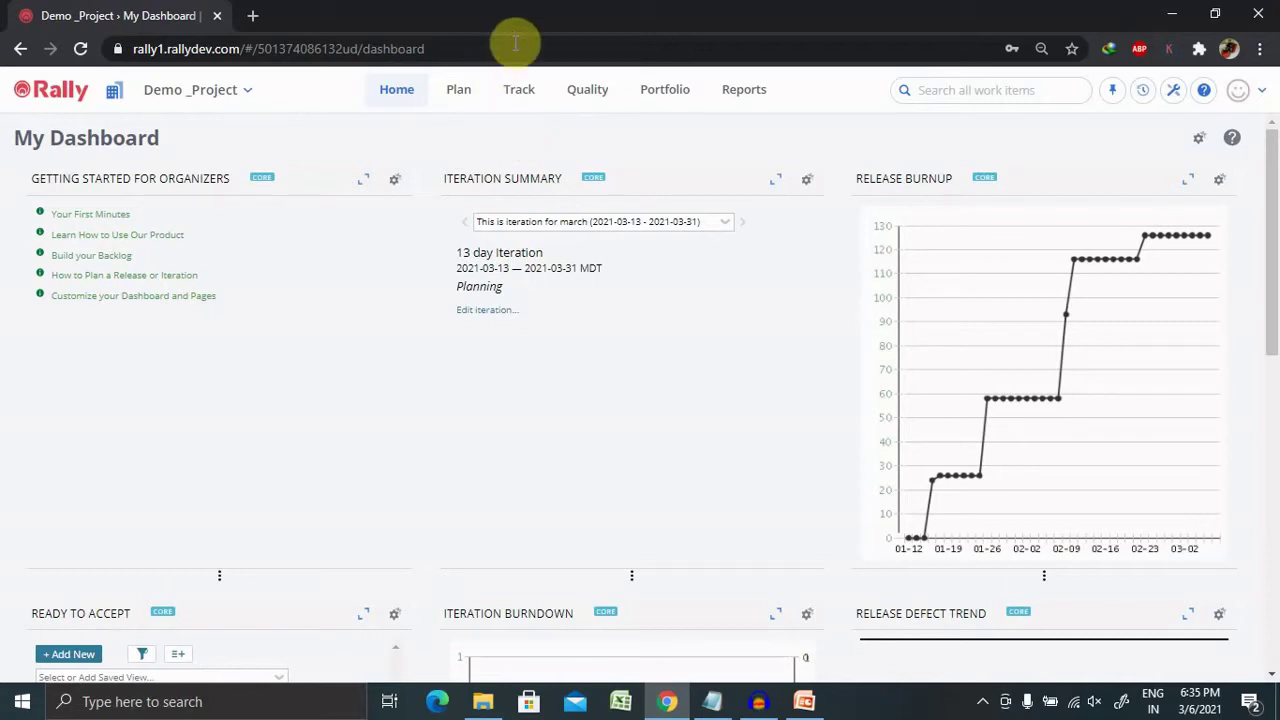
{"action": "left_click", "coordinate": [587, 90]}
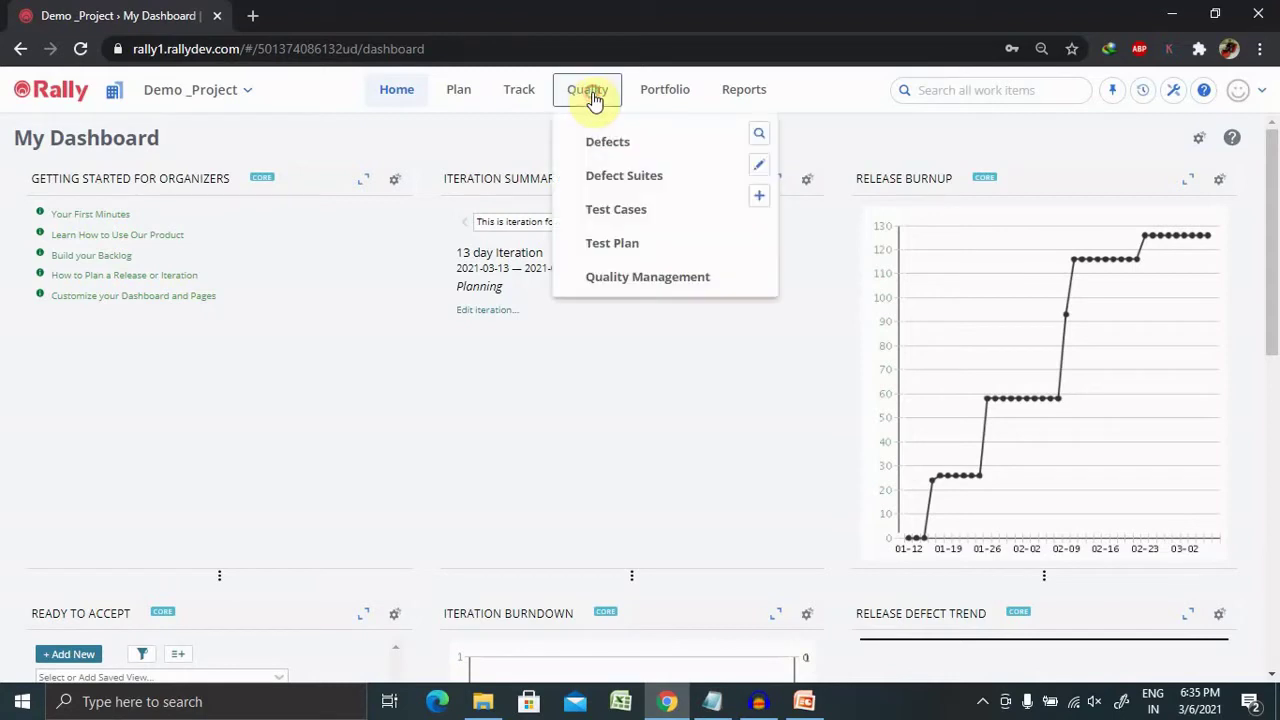
{"action": "left_click", "coordinate": [625, 212]}
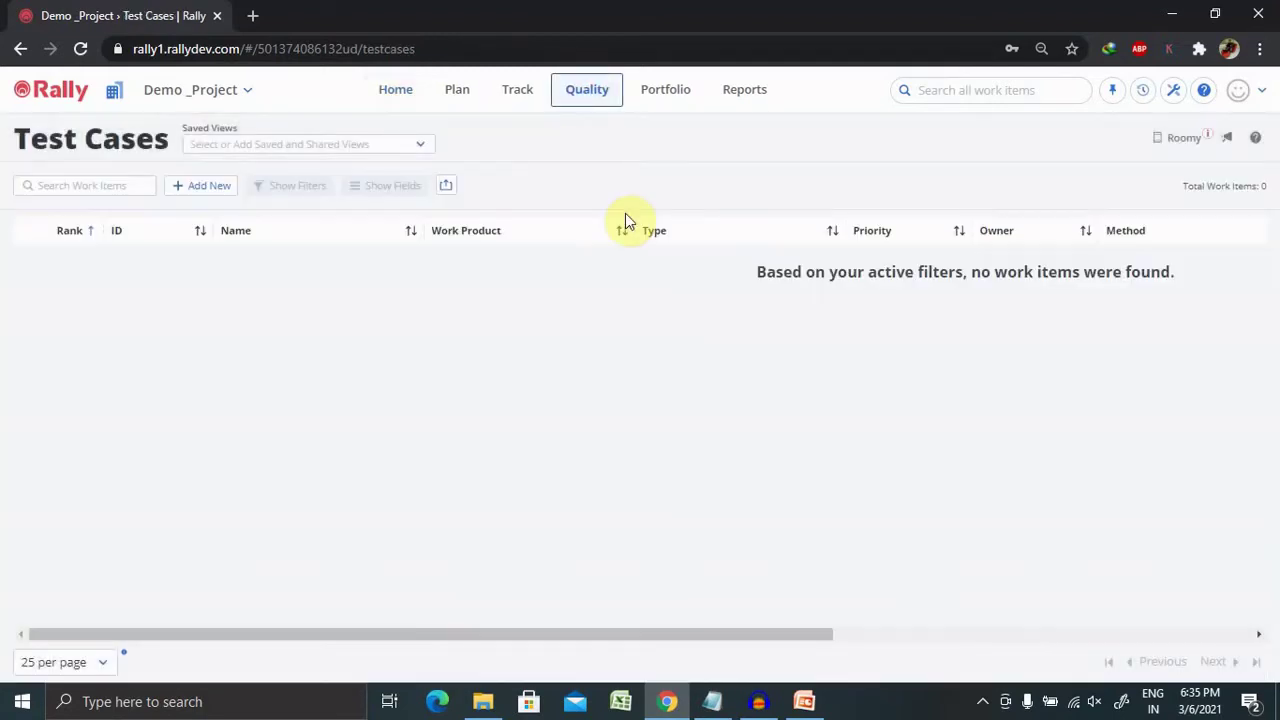
Start a new test case with details in Demo _Project and name it "To Verify Product is added in cart"
{"action": "left_click", "coordinate": [209, 187]}
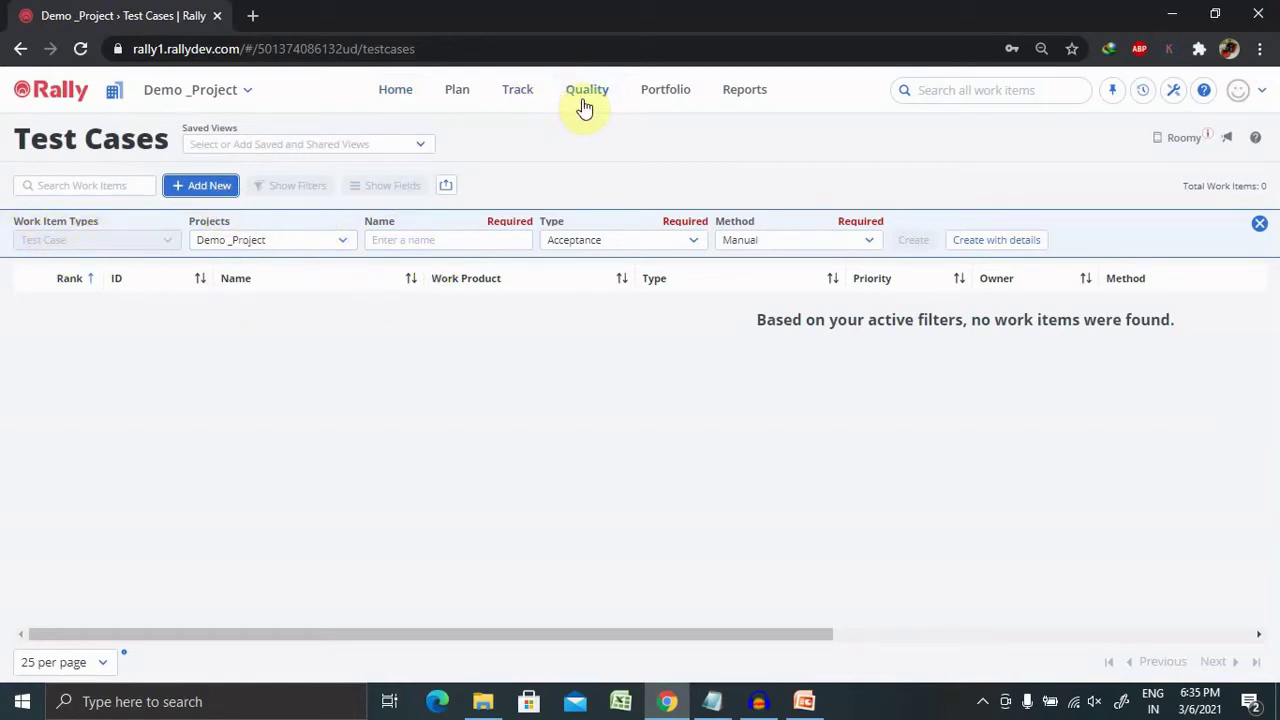
{"action": "left_click", "coordinate": [1003, 248]}
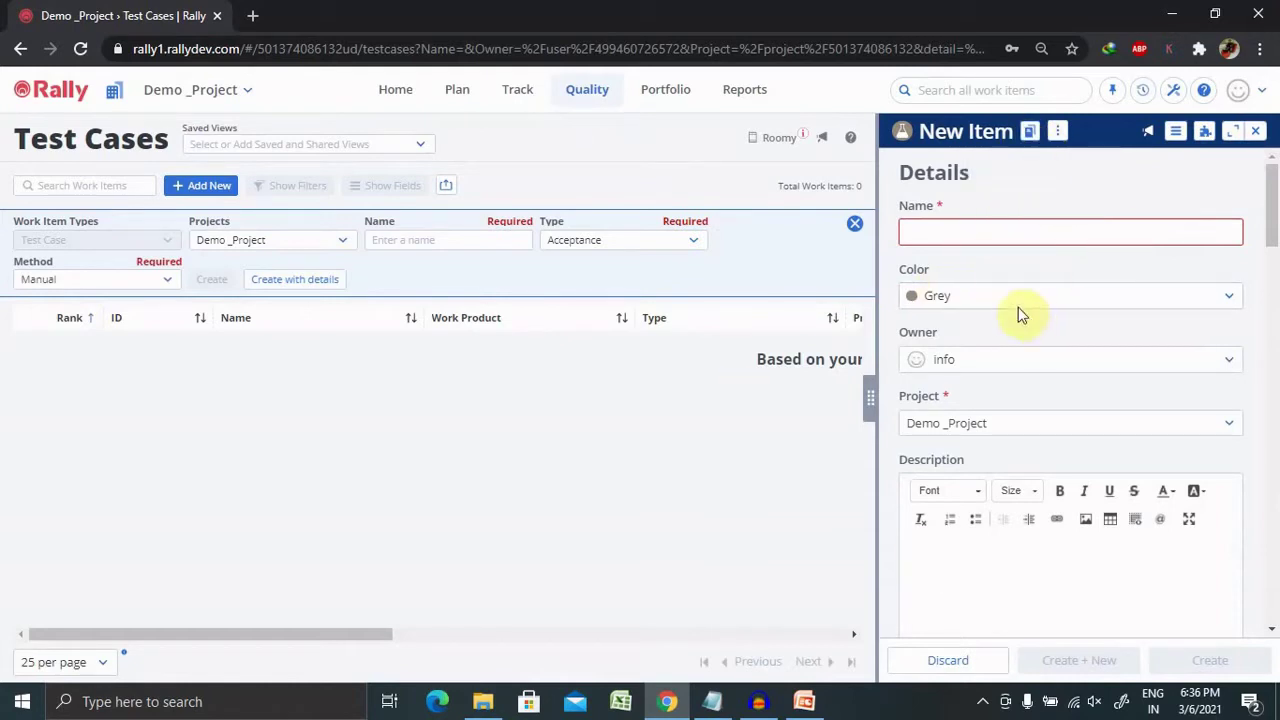
{"action": "left_click", "coordinate": [982, 235]}
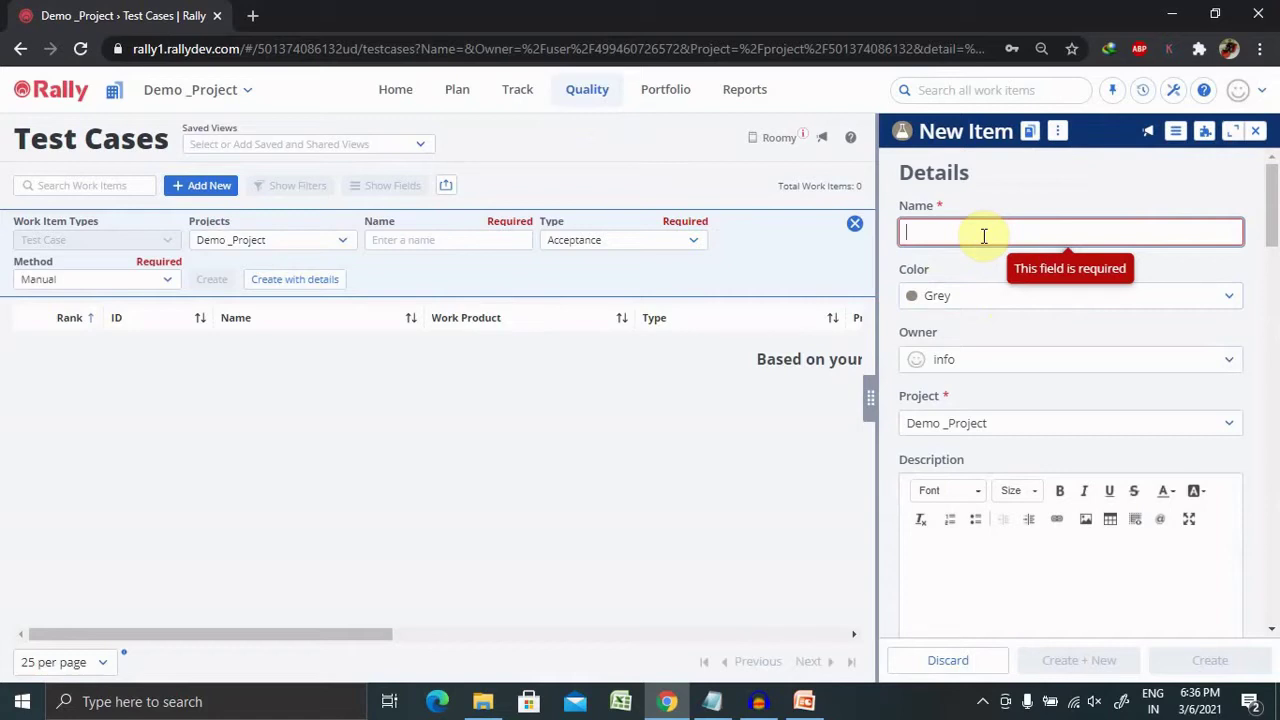
{"action": "type", "text": "T"}
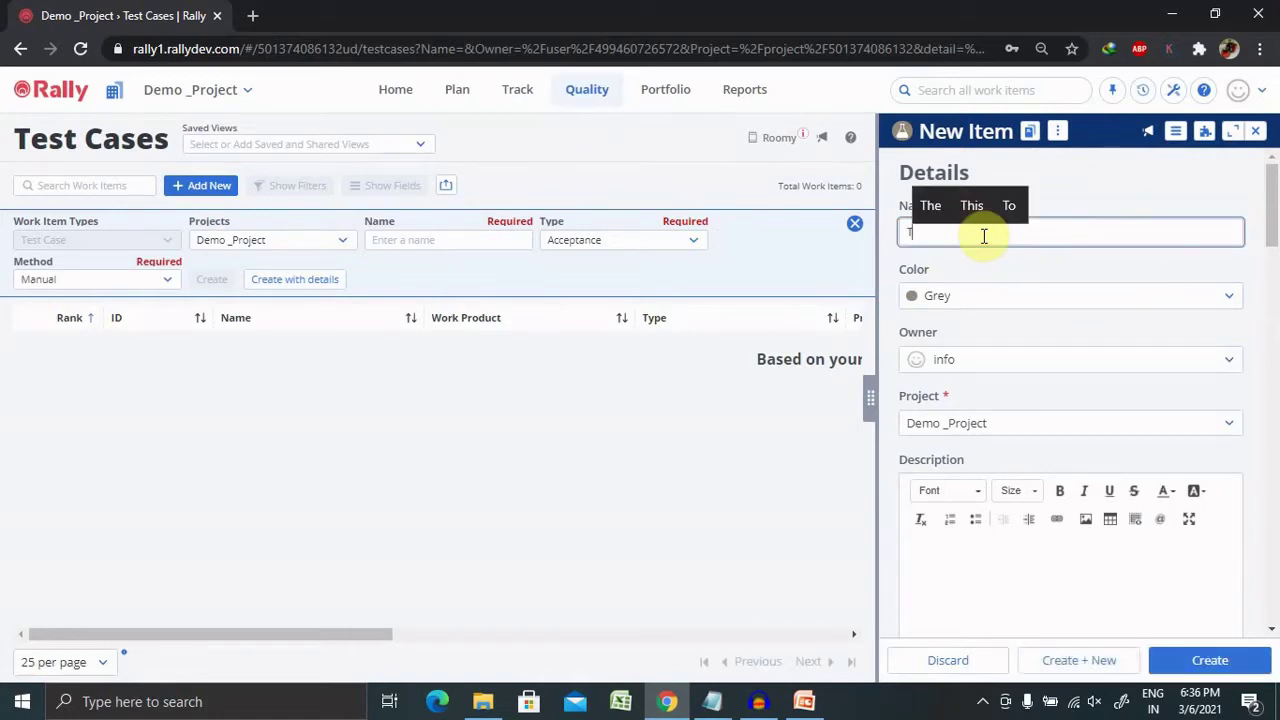
{"action": "type", "text": "o Verify"}
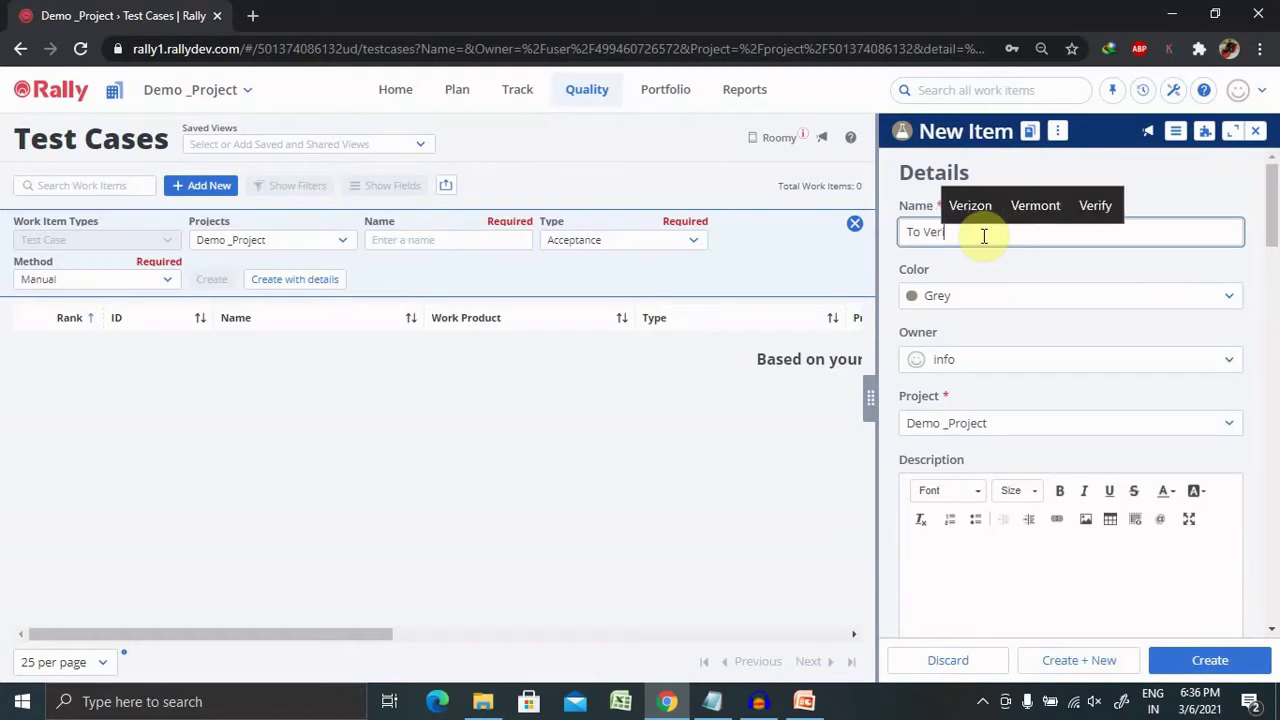
{"action": "type", "text": " P"}
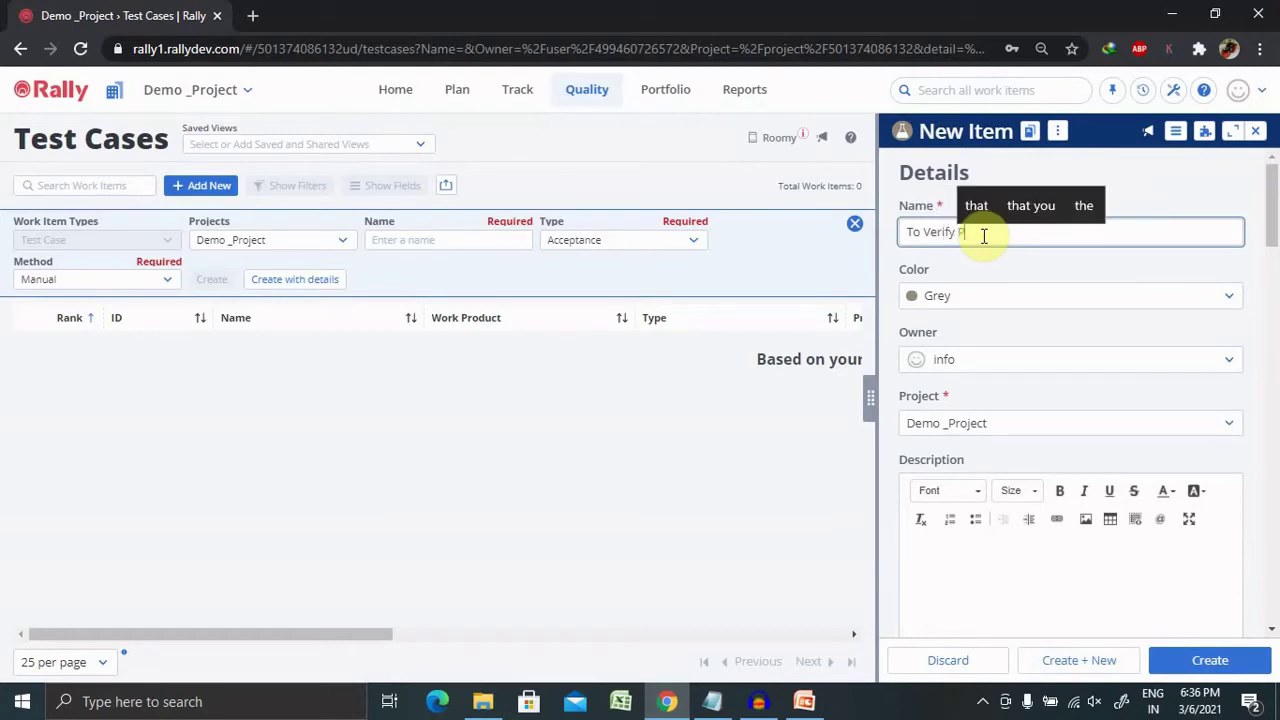
{"action": "type", "text": "rocduct"}
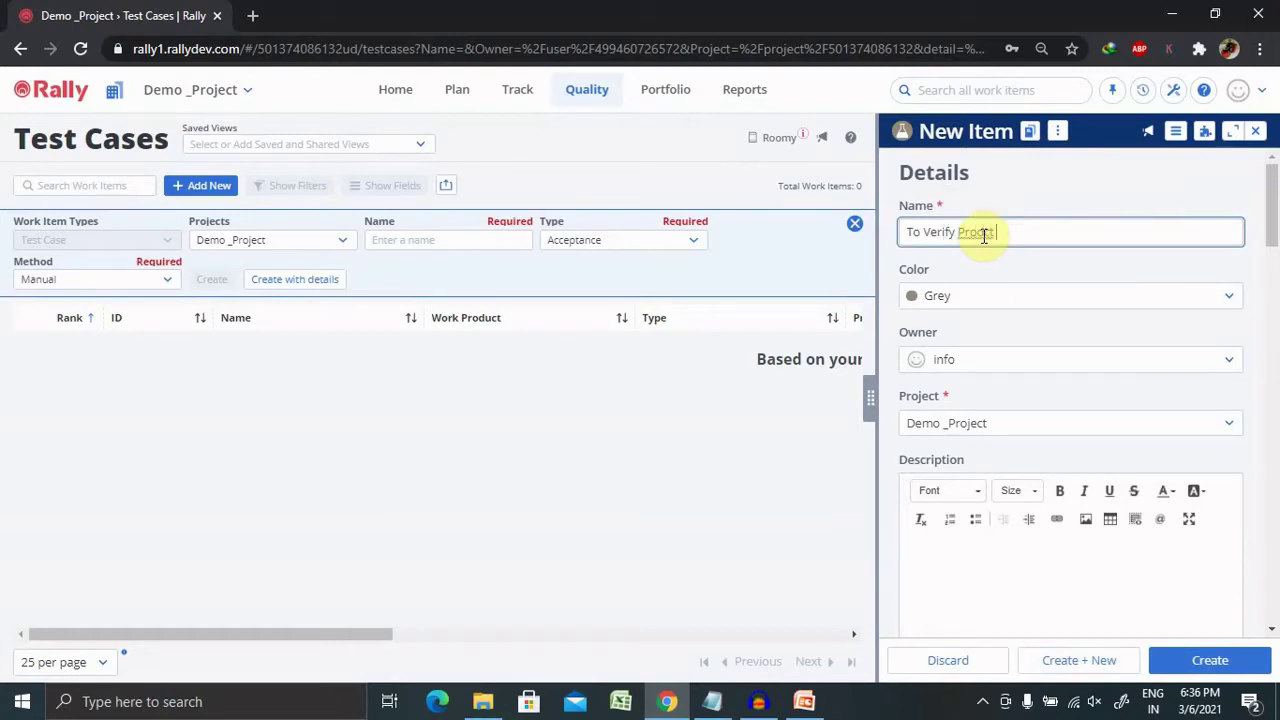
{"action": "key", "text": "BackSpace"}
{"action": "type", "text": "uct isa"}
{"action": "key", "text": "BackSpace"}
{"action": "type", "text": "added  "}
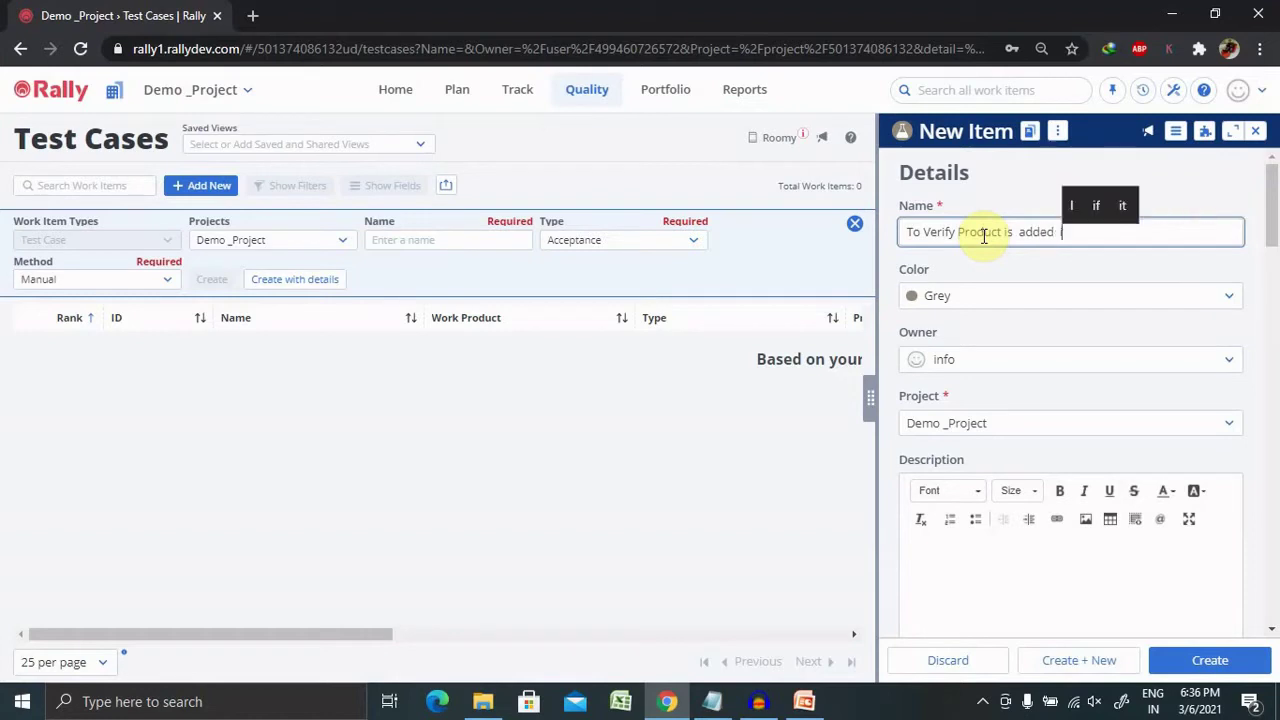
{"action": "type", "text": "in c"}
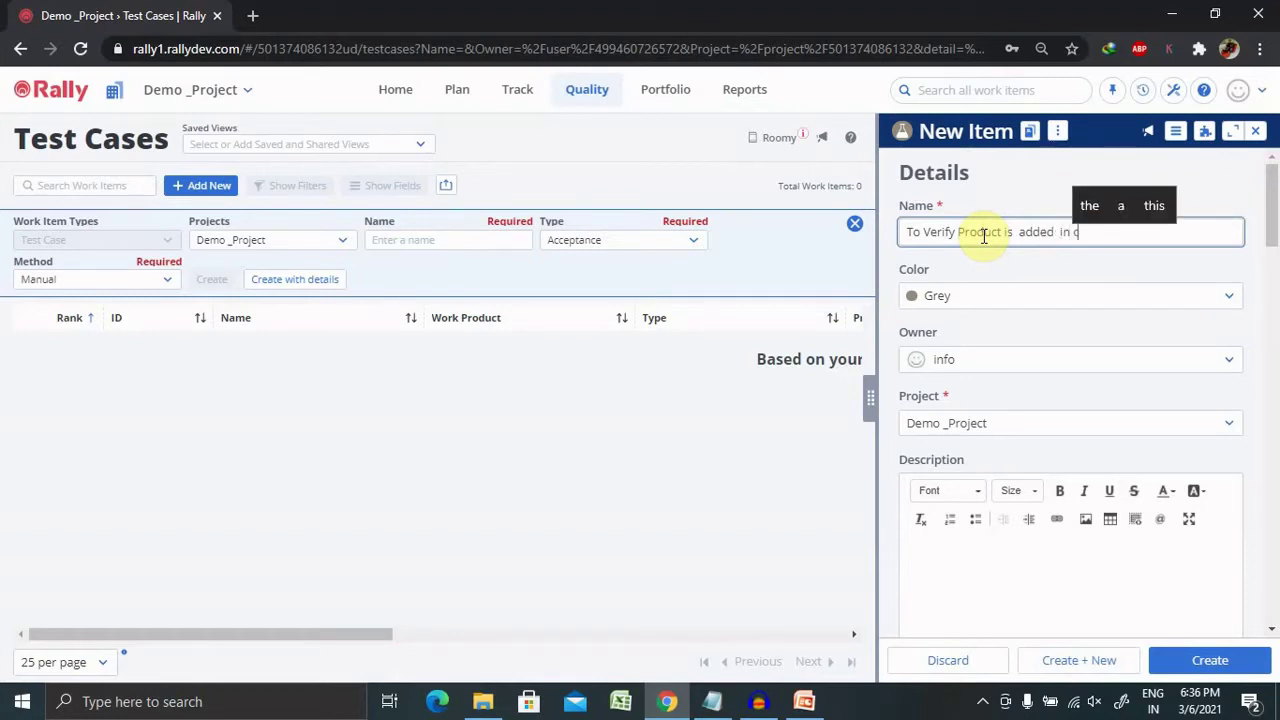
{"action": "type", "text": "art"}
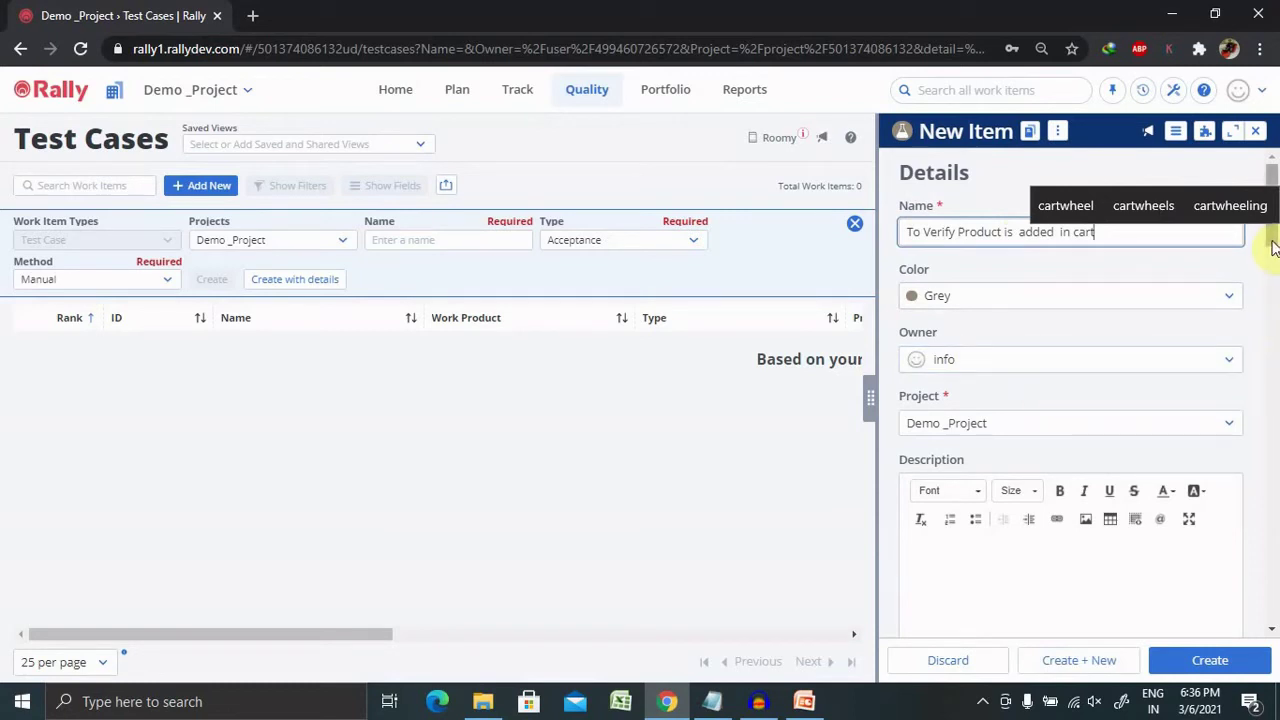
Copy the test case name into the Notes of the new test case
{"action": "scroll", "coordinate": [1270, 245], "scroll_direction": "down", "scroll_amount": 3}
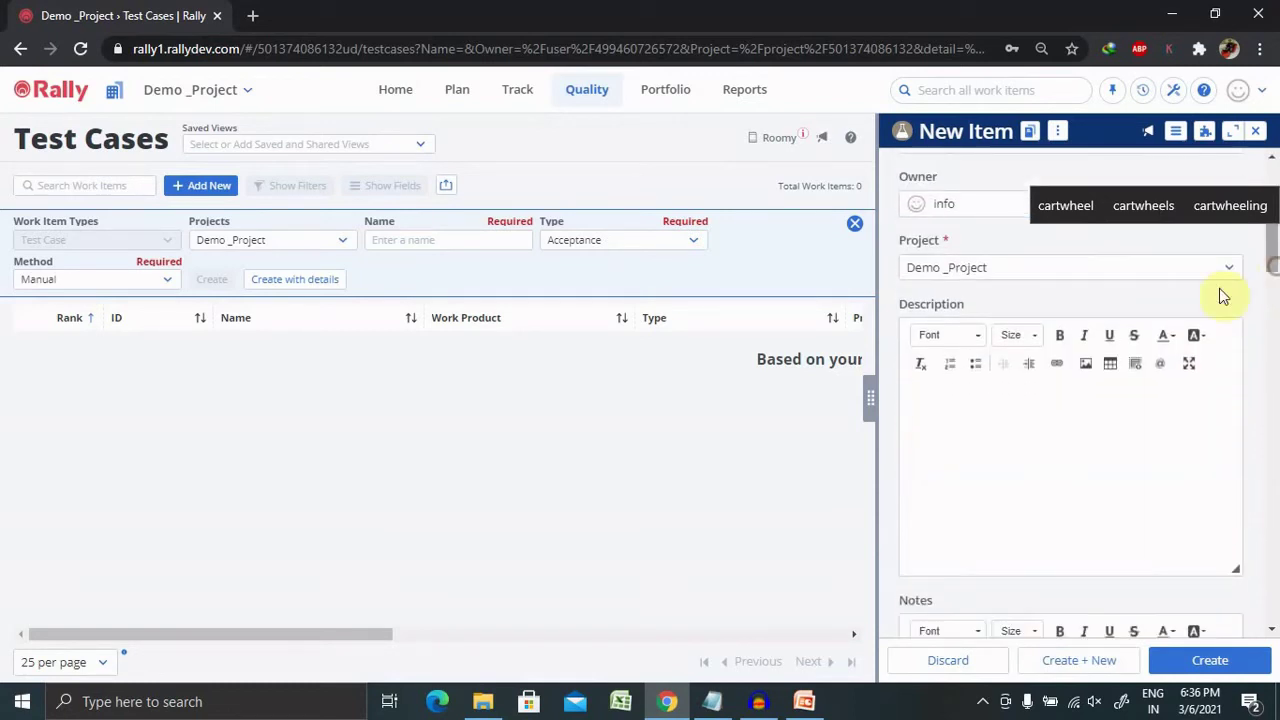
{"action": "left_click", "coordinate": [997, 413]}
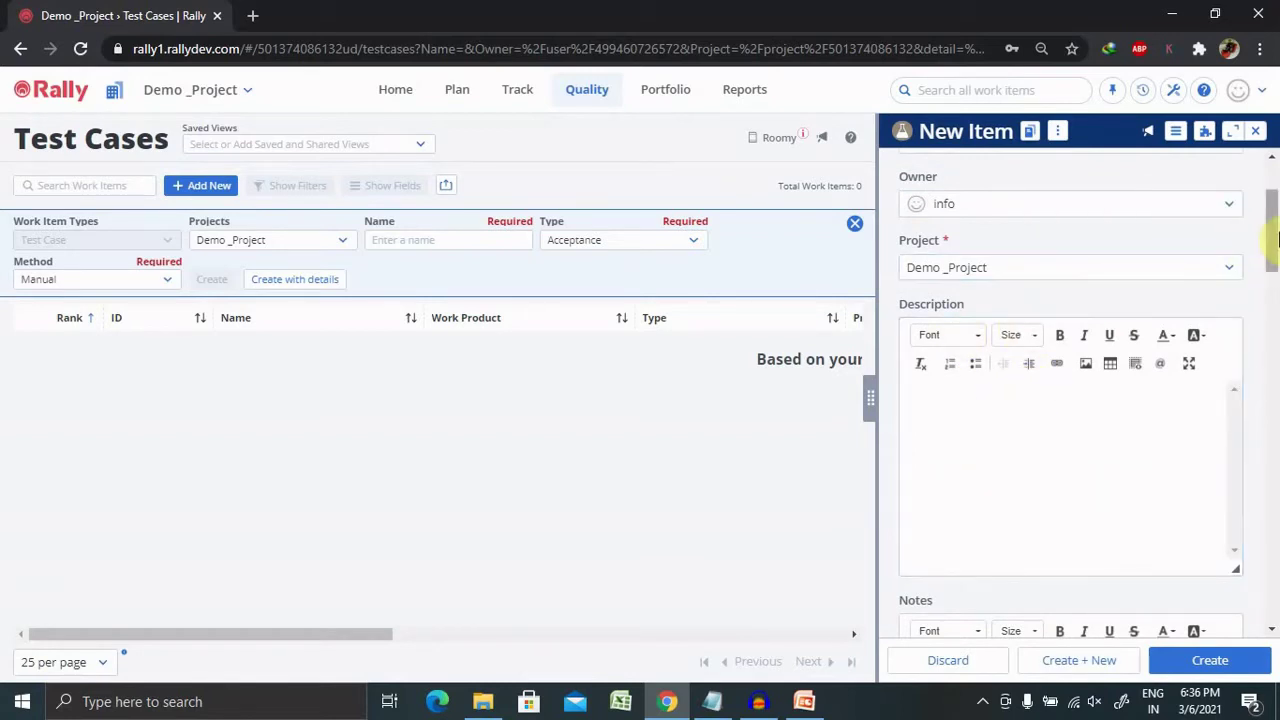
{"action": "left_click_drag", "start_coordinate": [1276, 237], "coordinate": [1270, 177]}
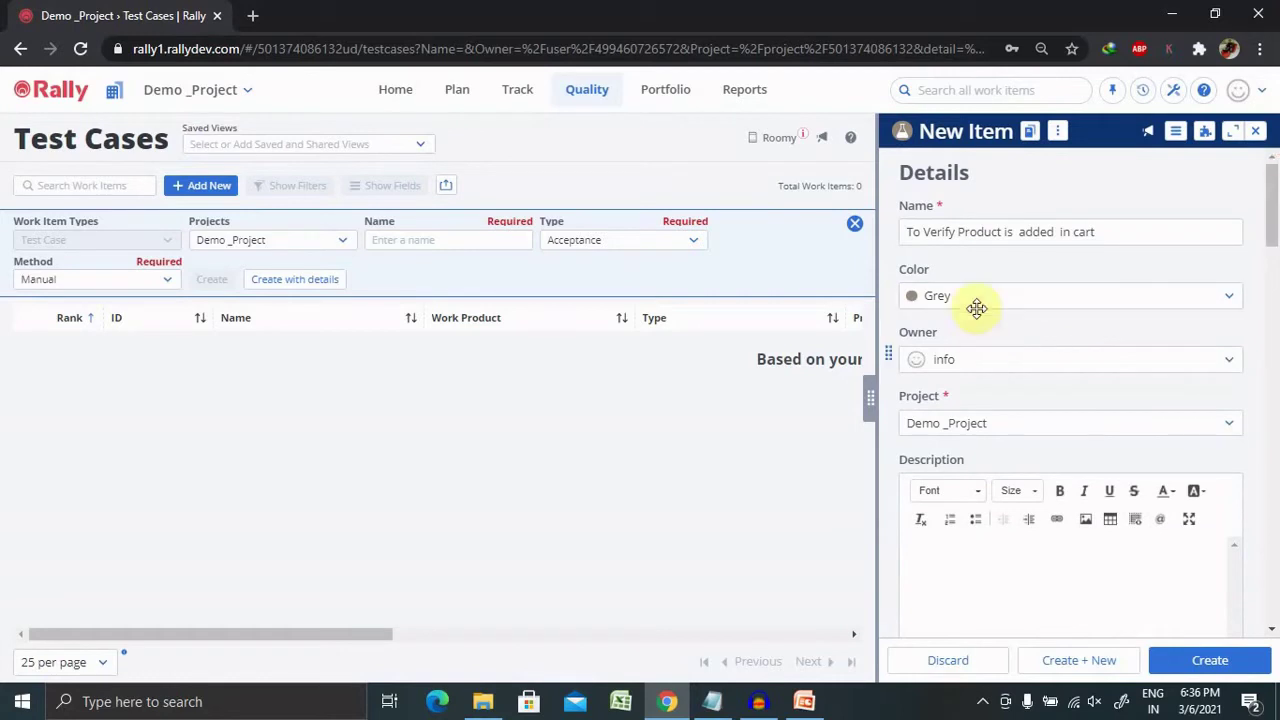
{"action": "triple_click", "coordinate": [1110, 231]}
{"action": "key", "text": "ctrl+c"}
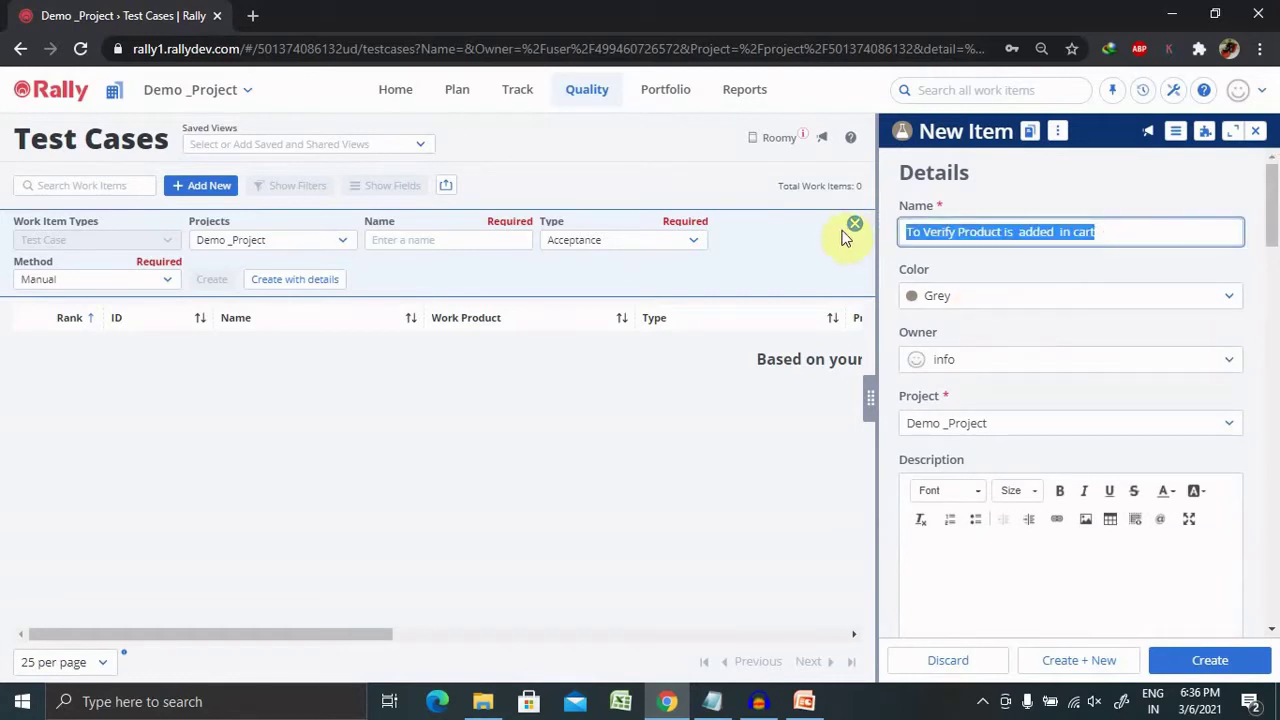
{"action": "left_click_drag", "start_coordinate": [1271, 208], "coordinate": [1271, 309]}
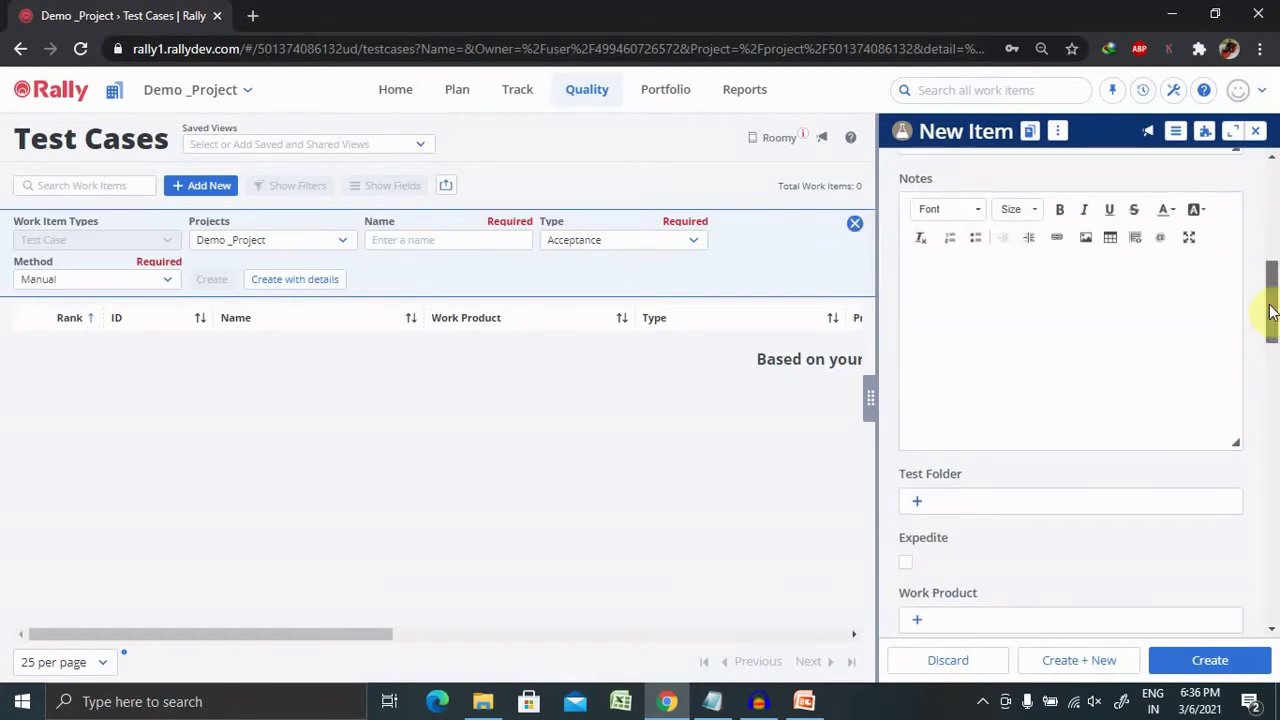
{"action": "left_click", "coordinate": [965, 323]}
{"action": "key", "text": "ctrl+v"}
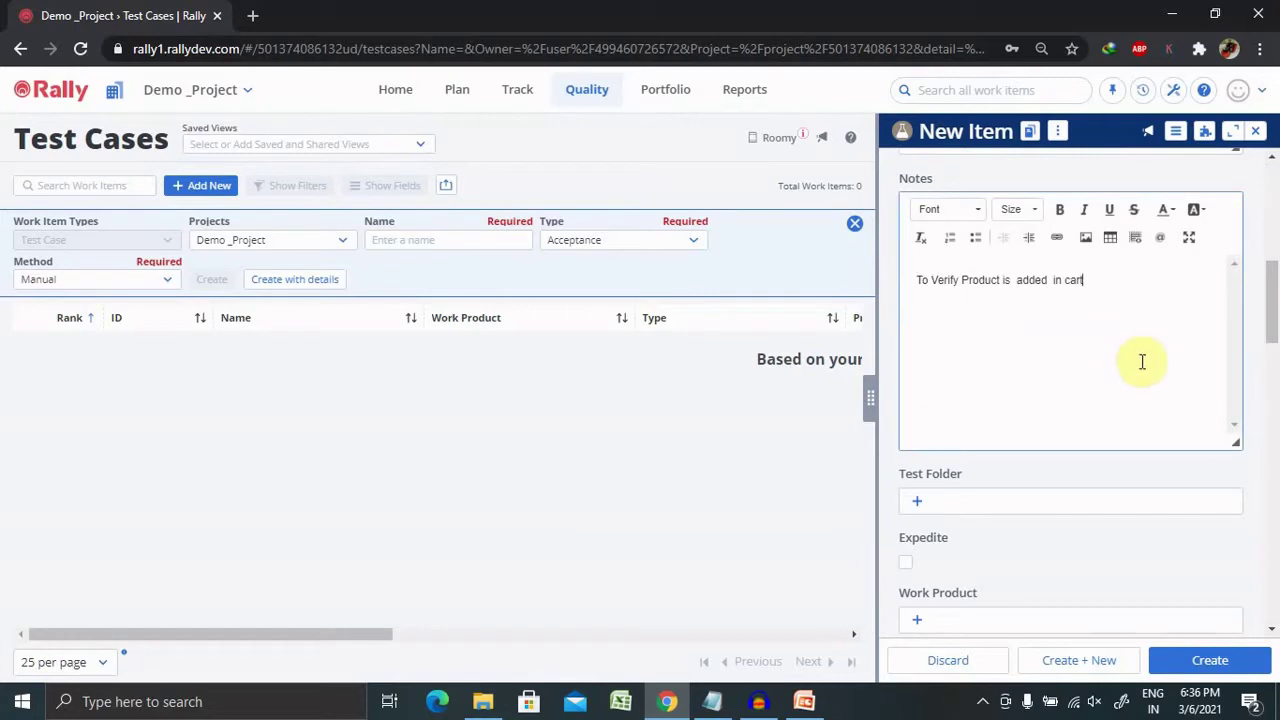
Set the new test case's type to Functional
{"action": "left_click_drag", "start_coordinate": [1274, 314], "coordinate": [1270, 362]}
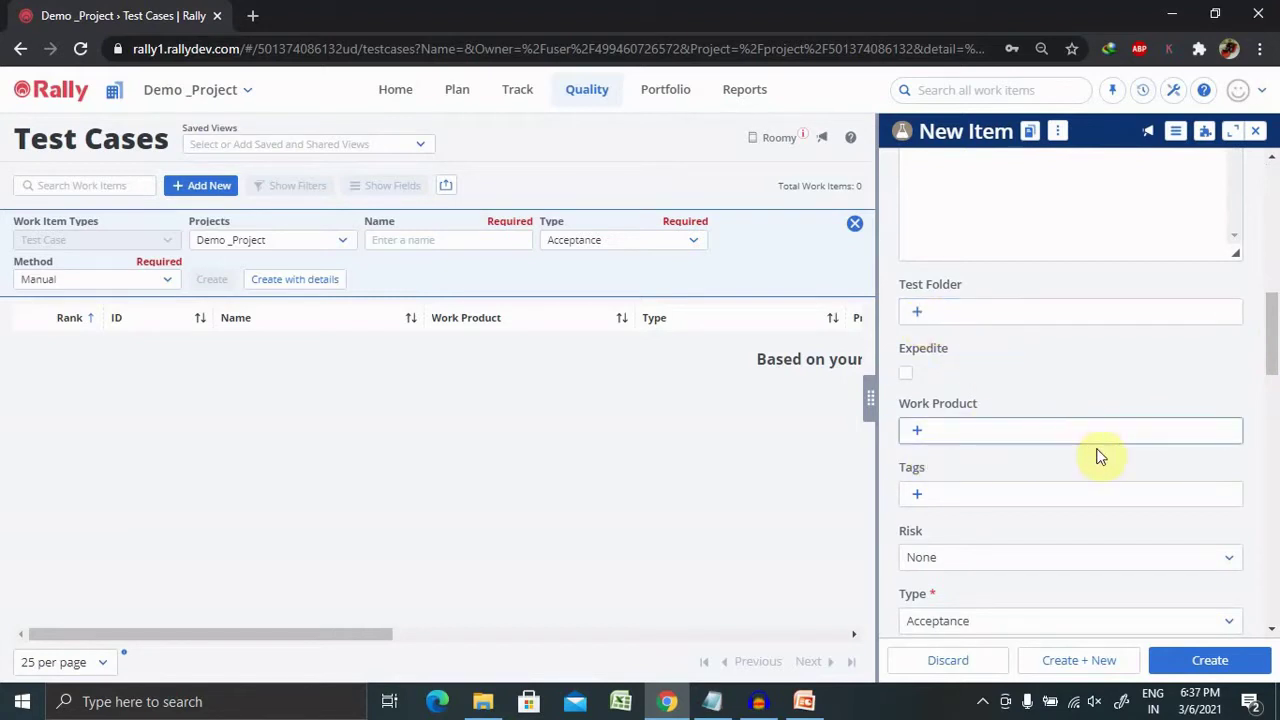
{"action": "left_click_drag", "start_coordinate": [1271, 337], "coordinate": [1272, 426]}
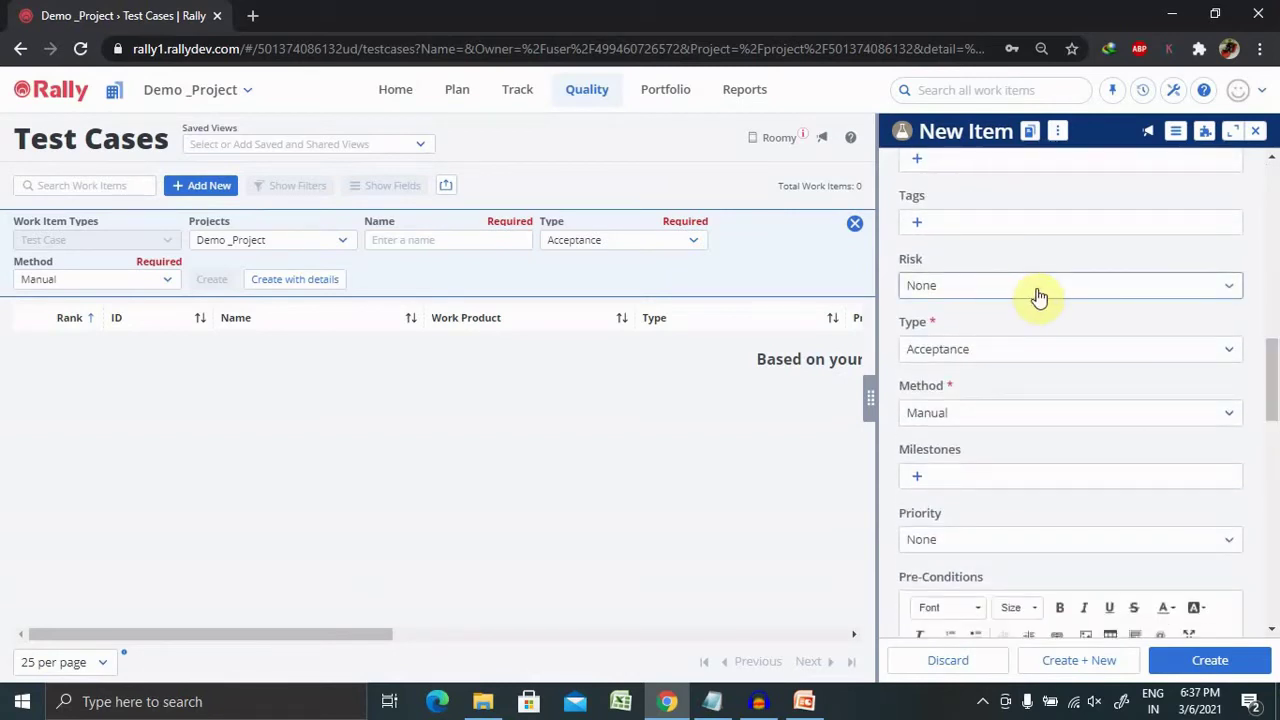
{"action": "left_click", "coordinate": [1077, 350]}
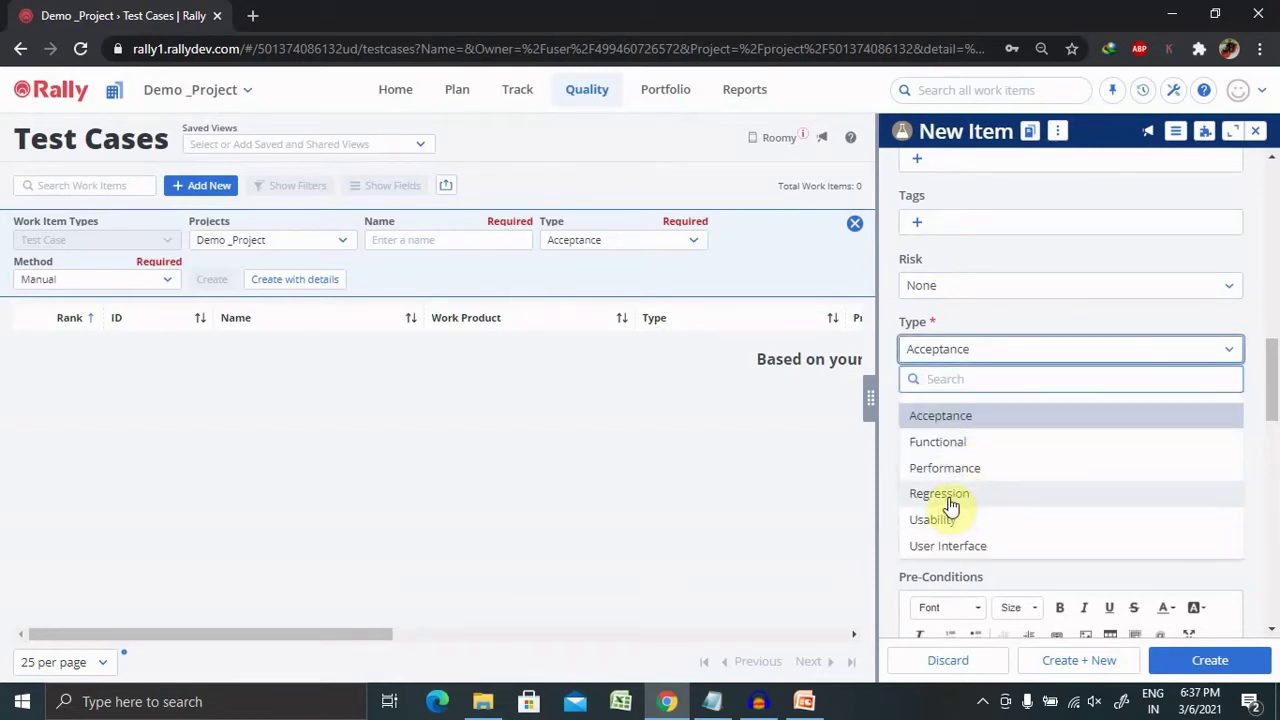
{"action": "left_click", "coordinate": [940, 452]}
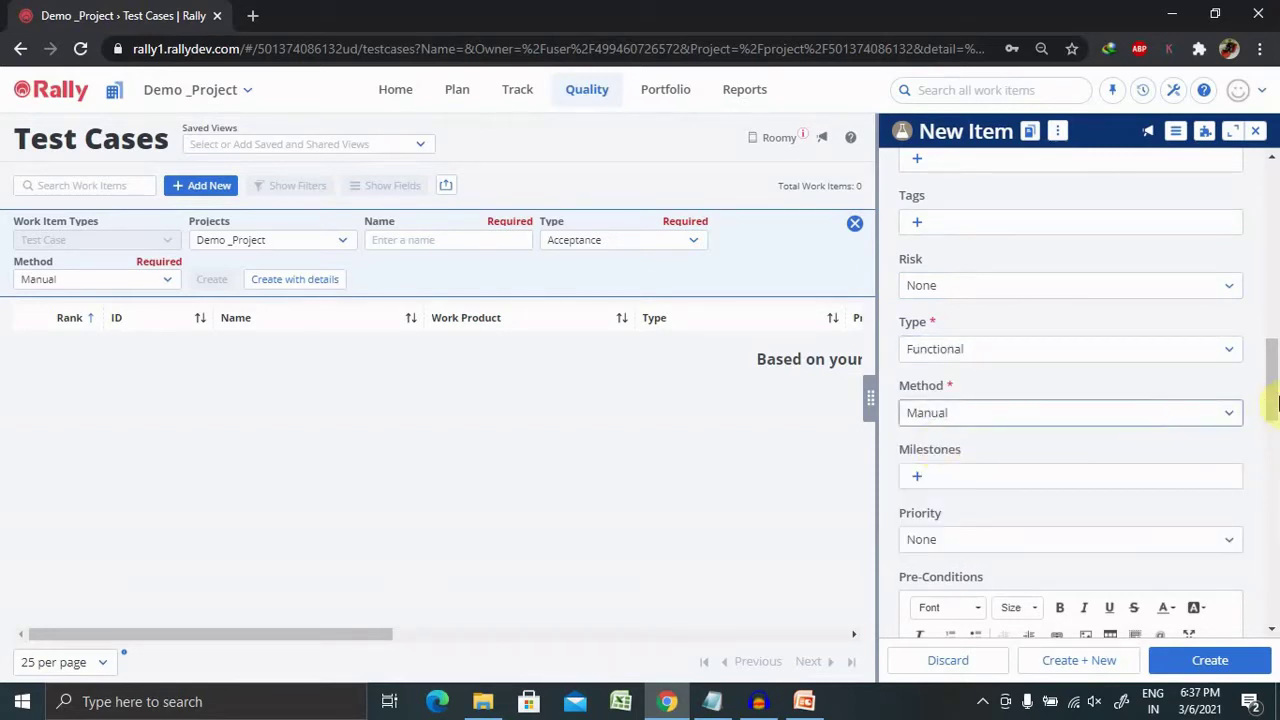
Keep the test case's method as Manual and set its priority to Important
{"action": "left_click_drag", "start_coordinate": [1271, 366], "coordinate": [1275, 432]}
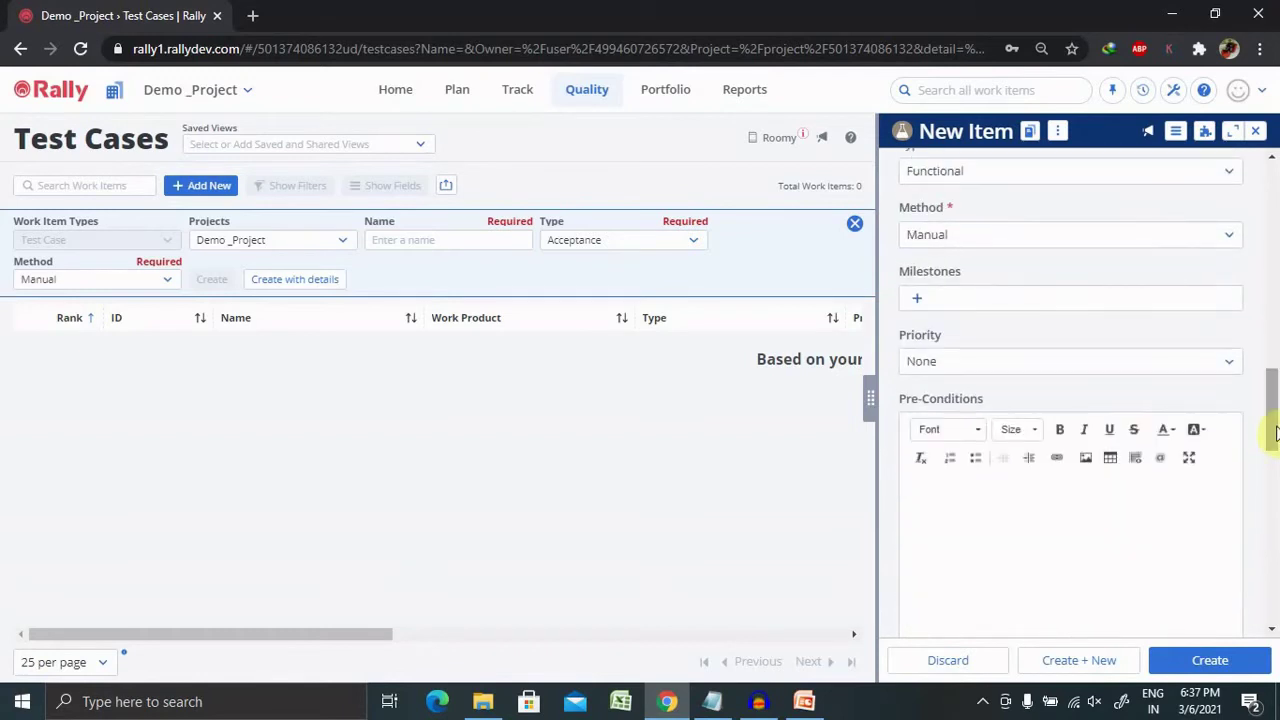
{"action": "left_click", "coordinate": [1000, 234]}
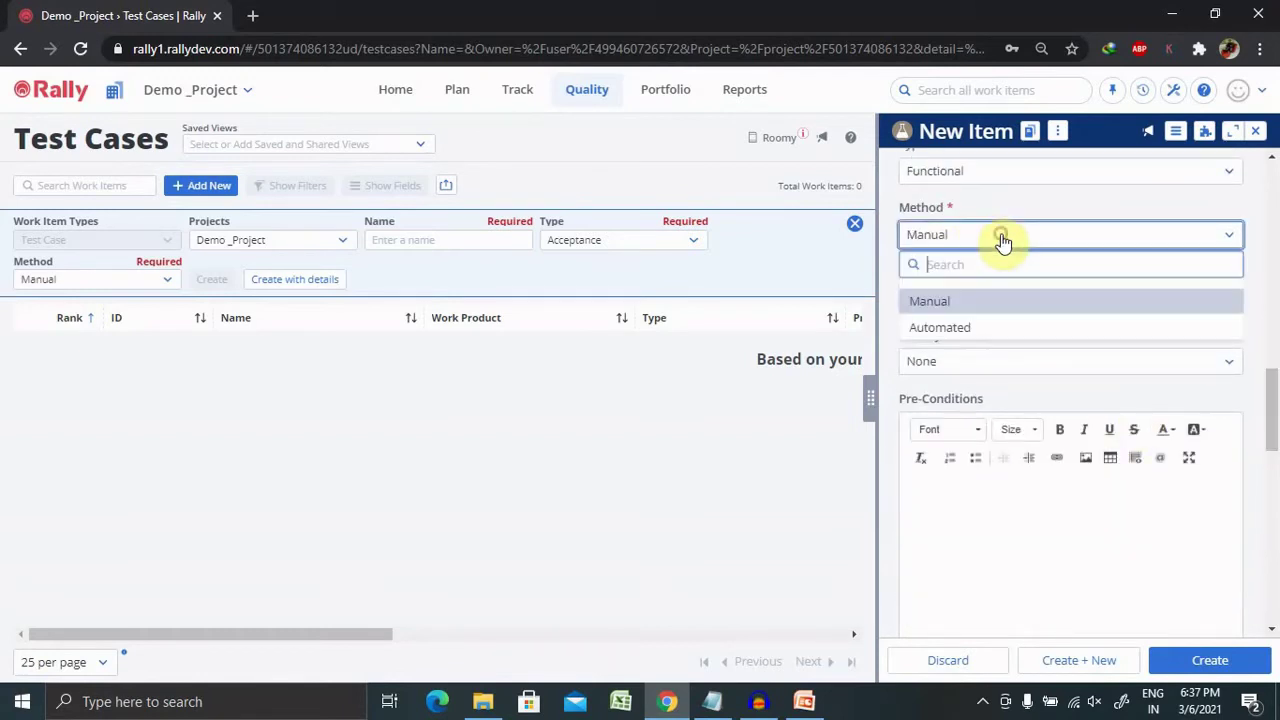
{"action": "left_click", "coordinate": [966, 303]}
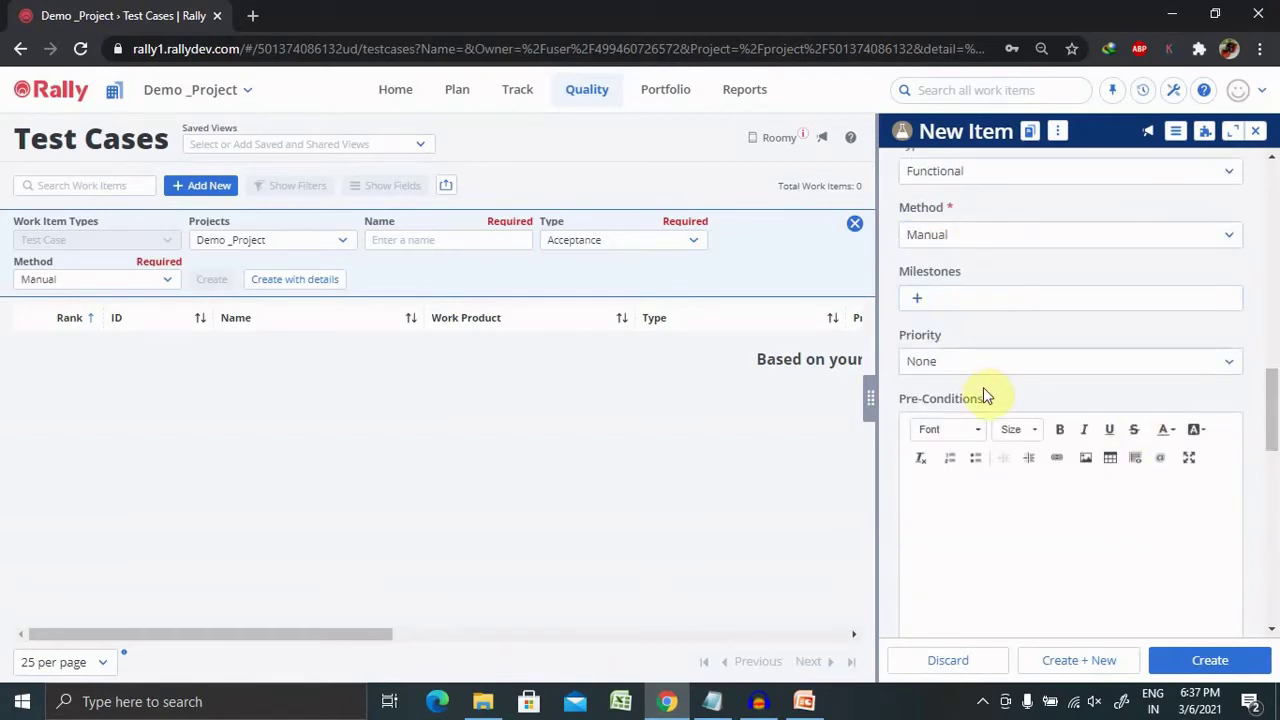
{"action": "left_click", "coordinate": [1033, 381]}
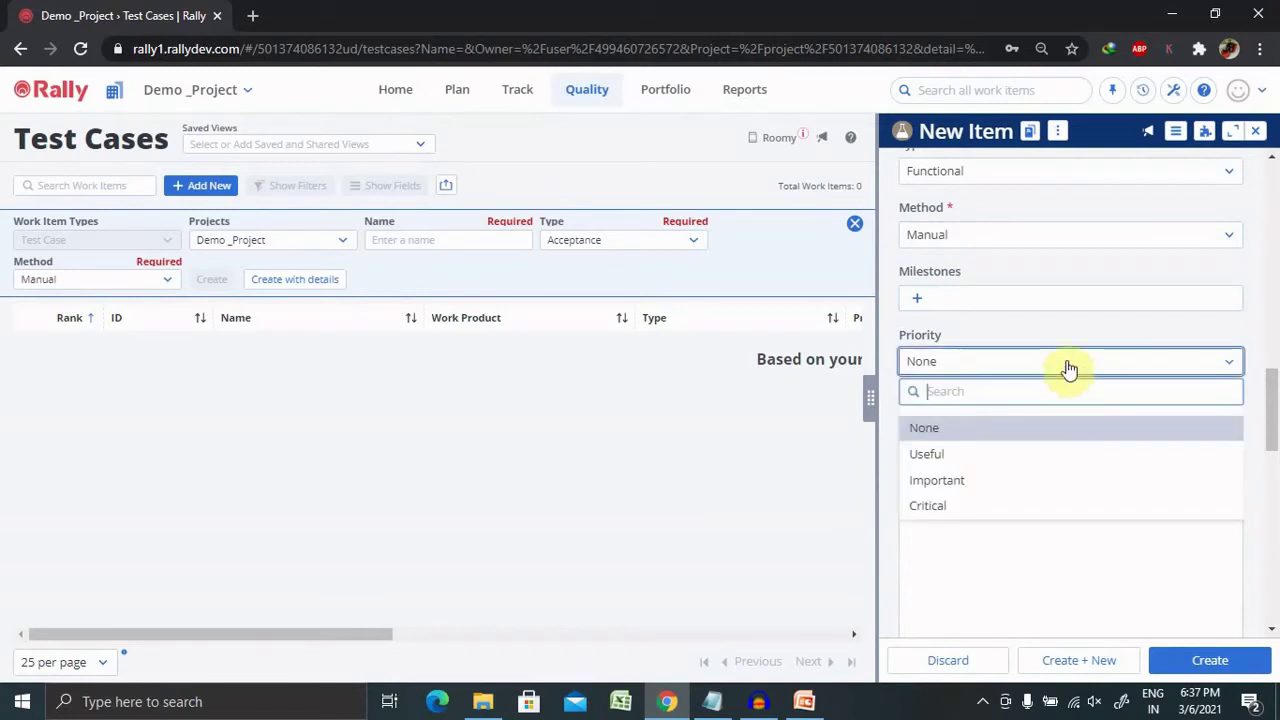
{"action": "left_click", "coordinate": [940, 480]}
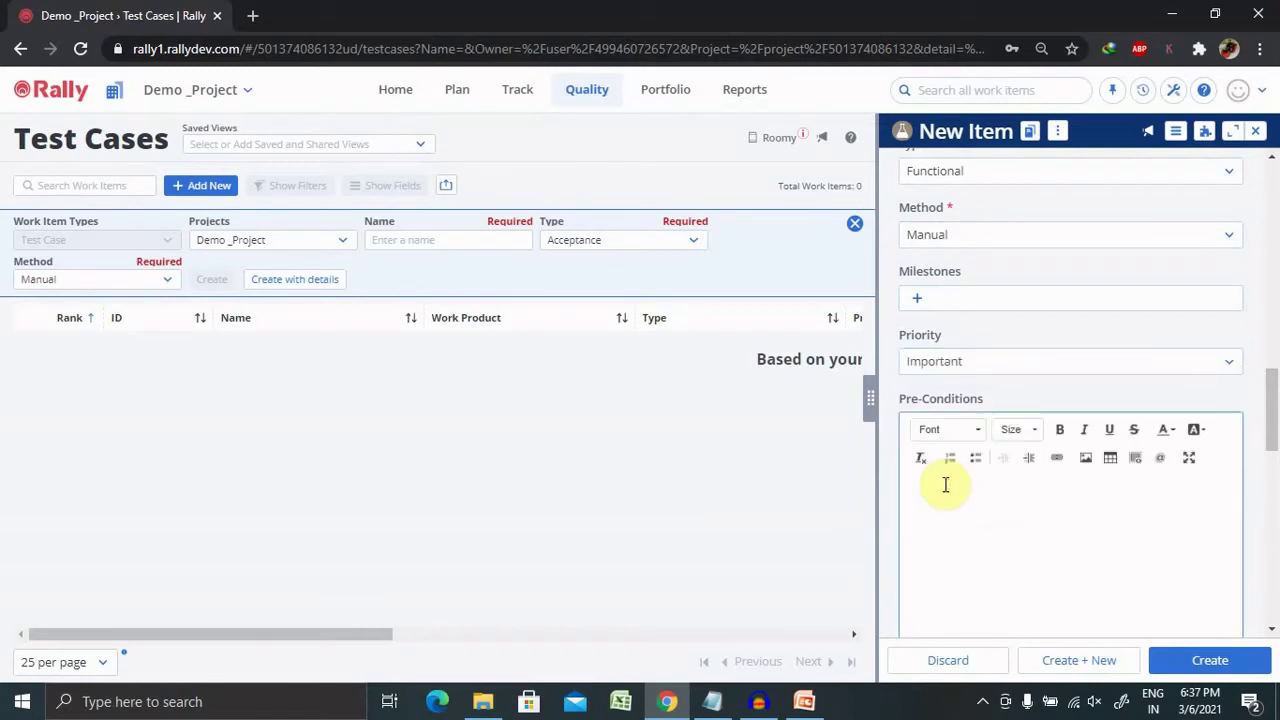
Create the test case with its pre-conditions, post-conditions and attachments left empty, and close its details
{"action": "left_click_drag", "start_coordinate": [1274, 443], "coordinate": [1276, 478]}
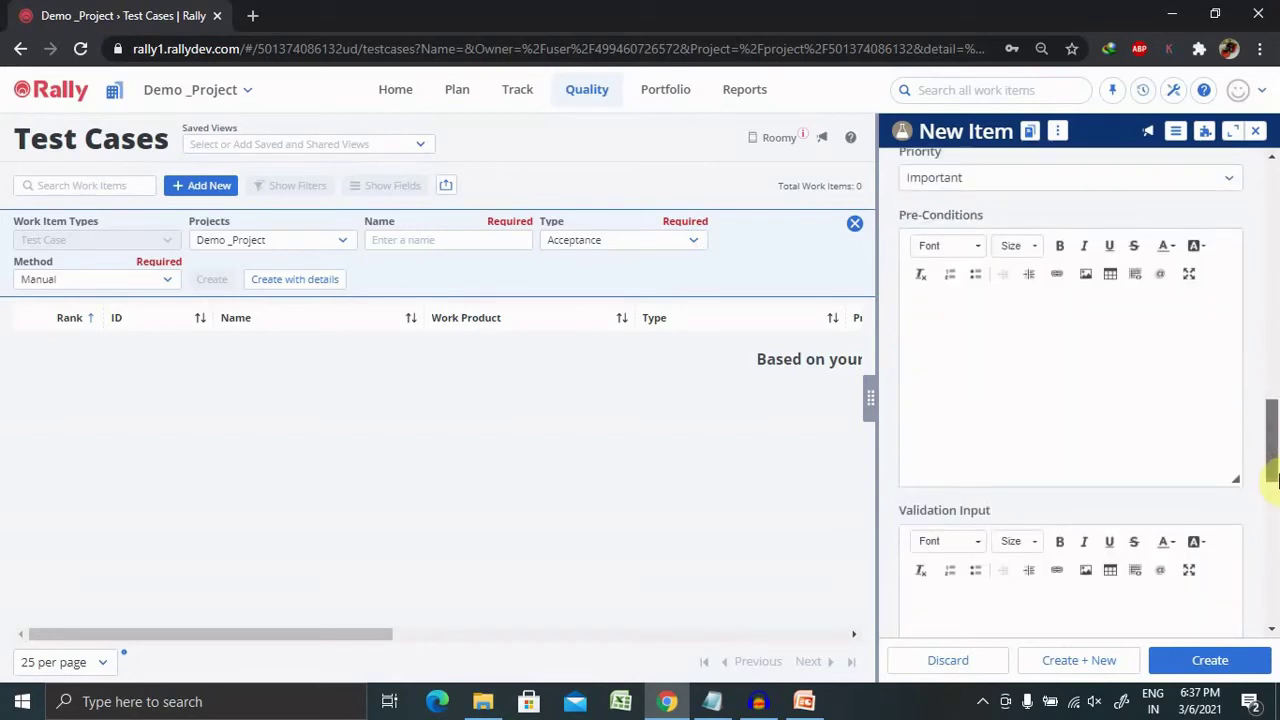
{"action": "left_click", "coordinate": [1100, 384]}
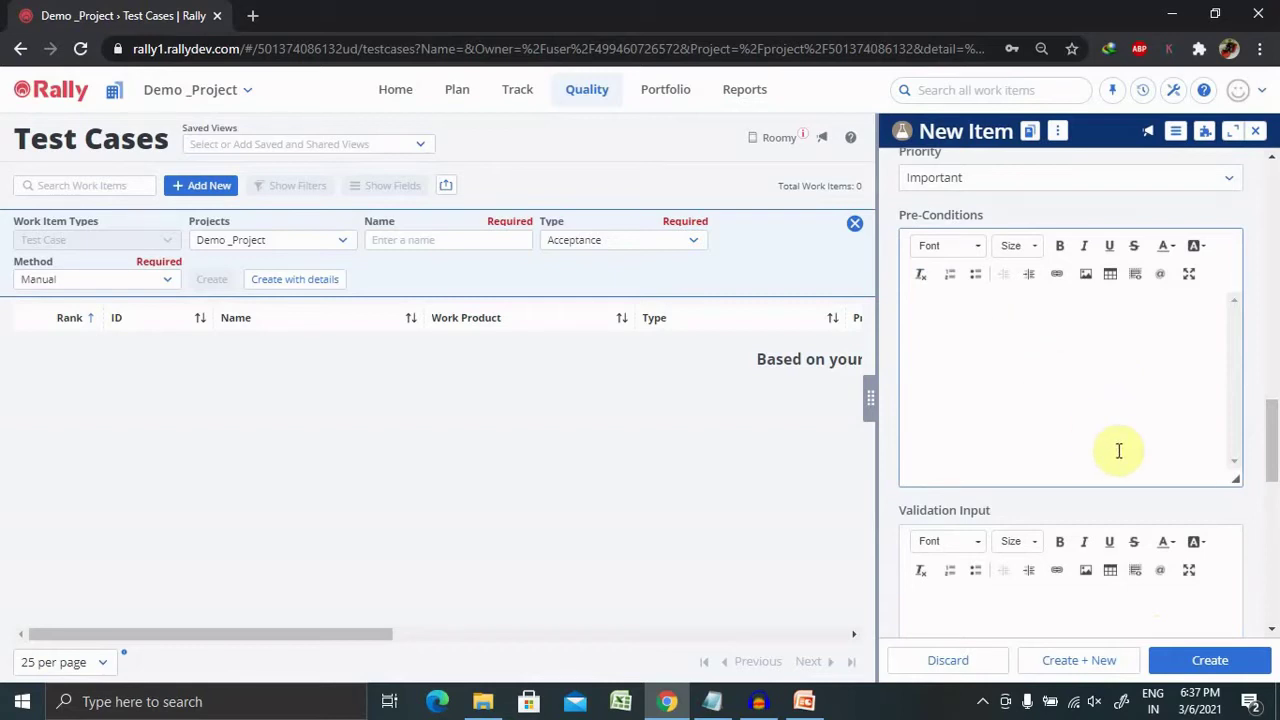
{"action": "left_click", "coordinate": [1273, 413]}
{"action": "left_click_drag", "start_coordinate": [1273, 413], "coordinate": [1274, 584]}
{"action": "left_click", "coordinate": [1035, 317]}
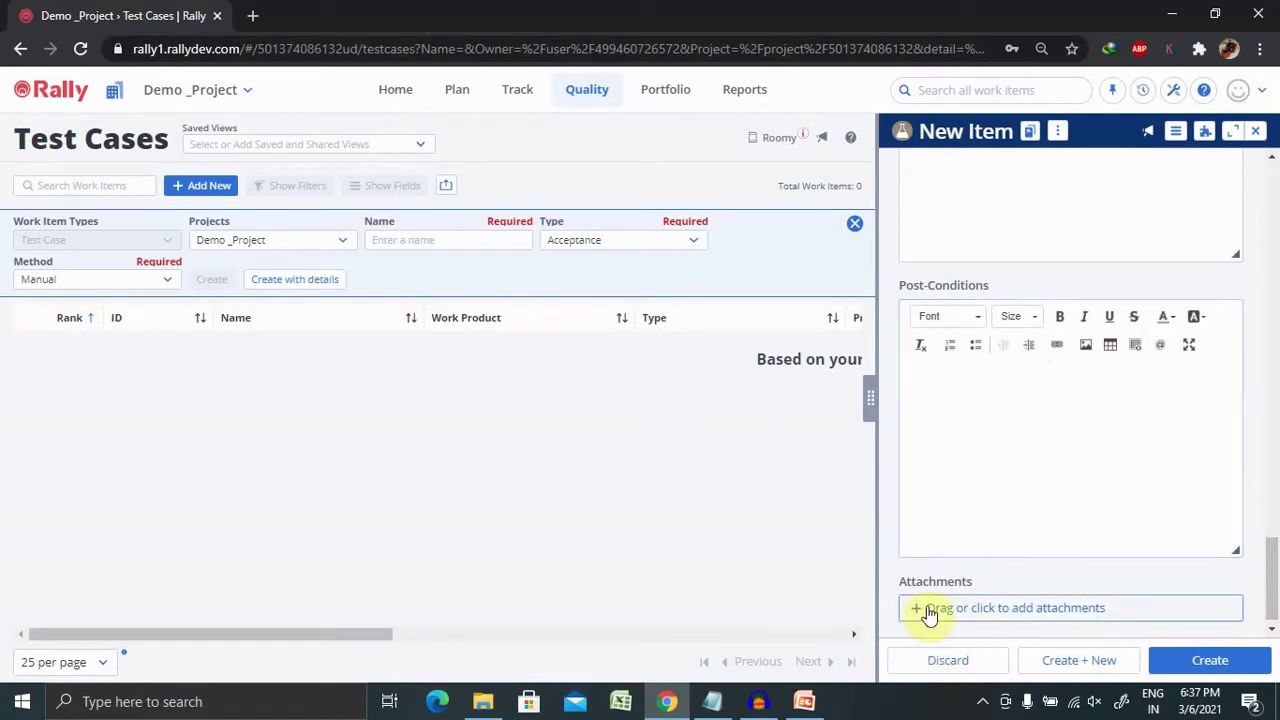
{"action": "left_click", "coordinate": [1203, 667]}
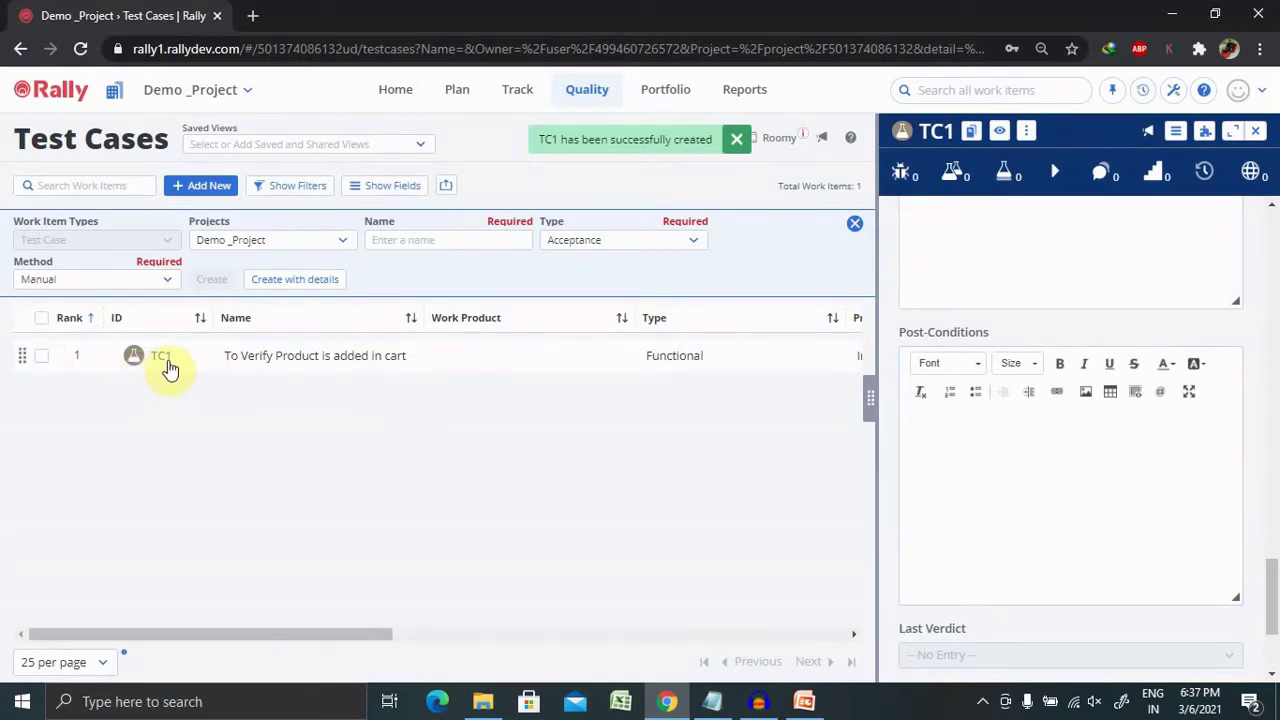
{"action": "mouse_move", "coordinate": [170, 369]}
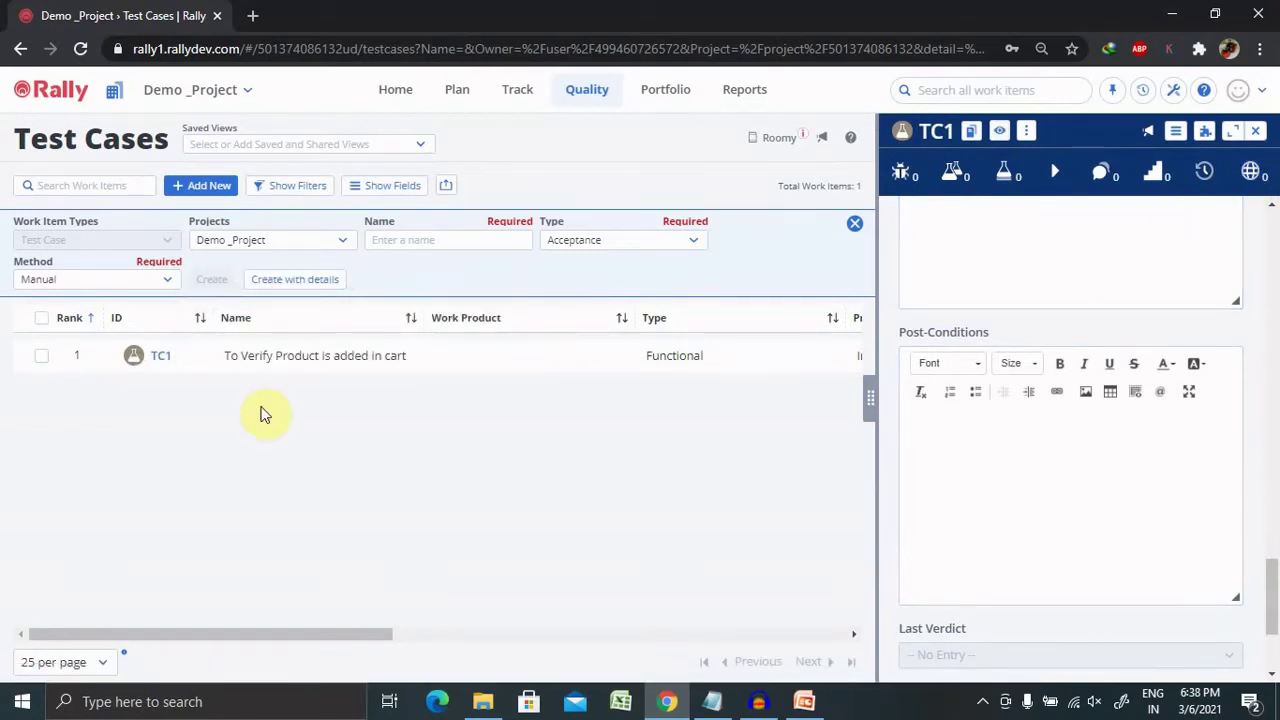
{"action": "left_click", "coordinate": [1256, 131]}
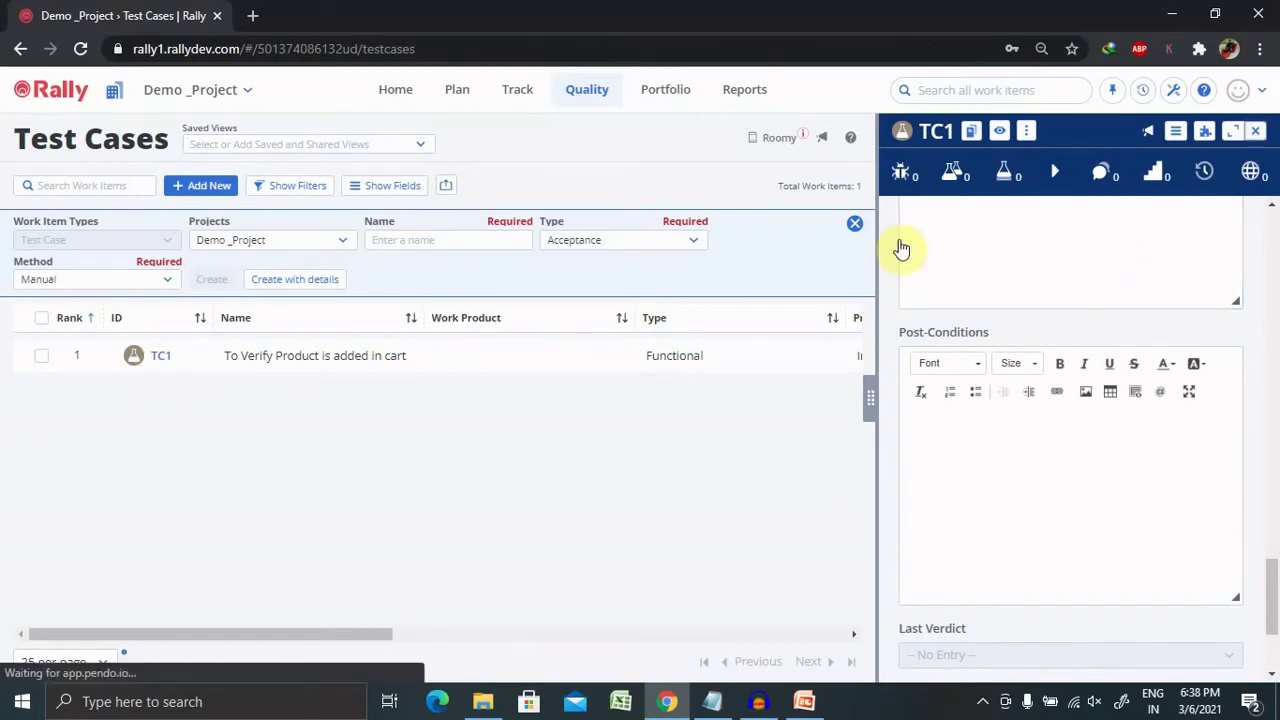
Open test case TC1 and examine its available actions, link-copying formats and selectable display fields
{"action": "left_click", "coordinate": [151, 322]}
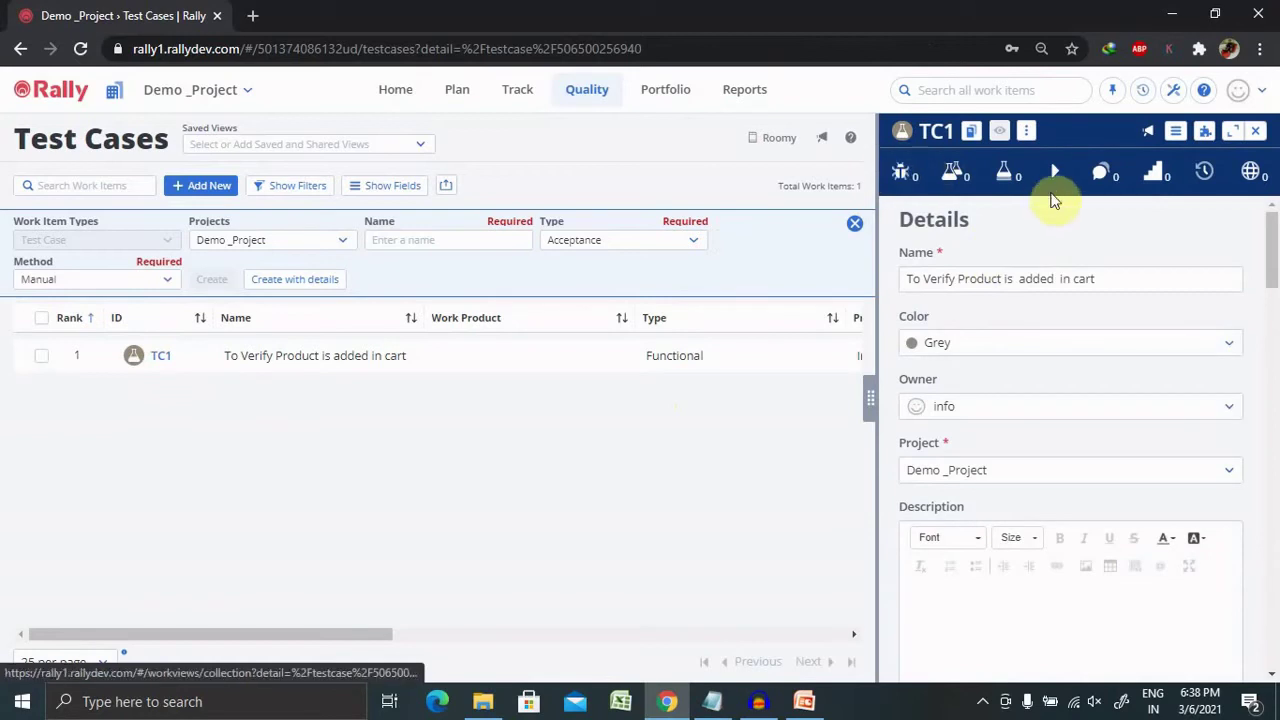
{"action": "left_click", "coordinate": [1029, 137]}
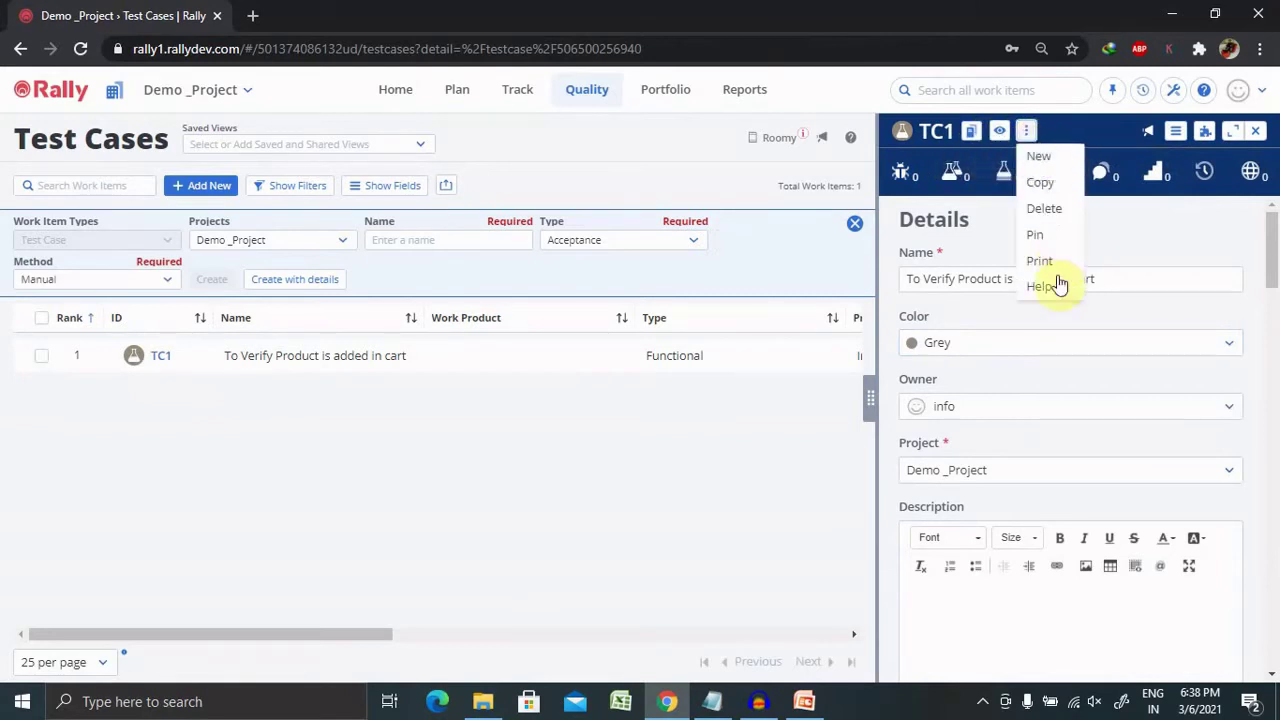
{"action": "left_click", "coordinate": [972, 134]}
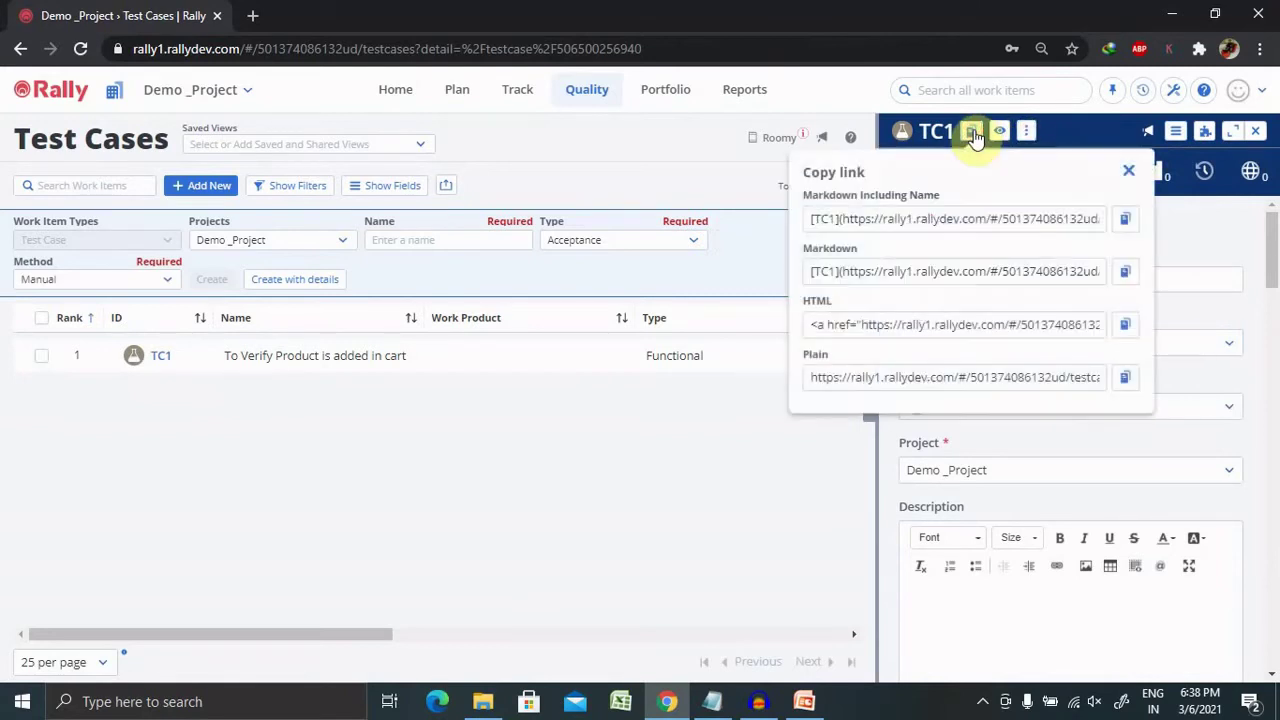
{"action": "left_click", "coordinate": [1105, 136]}
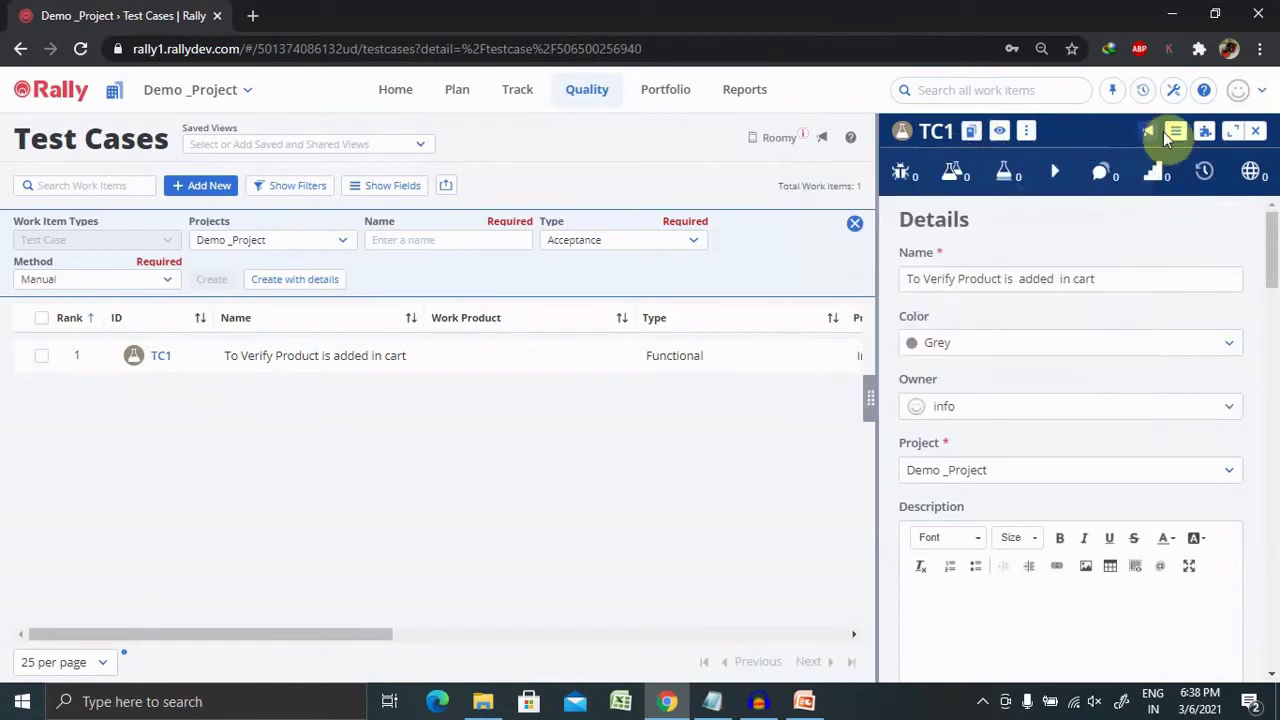
{"action": "left_click", "coordinate": [1177, 134]}
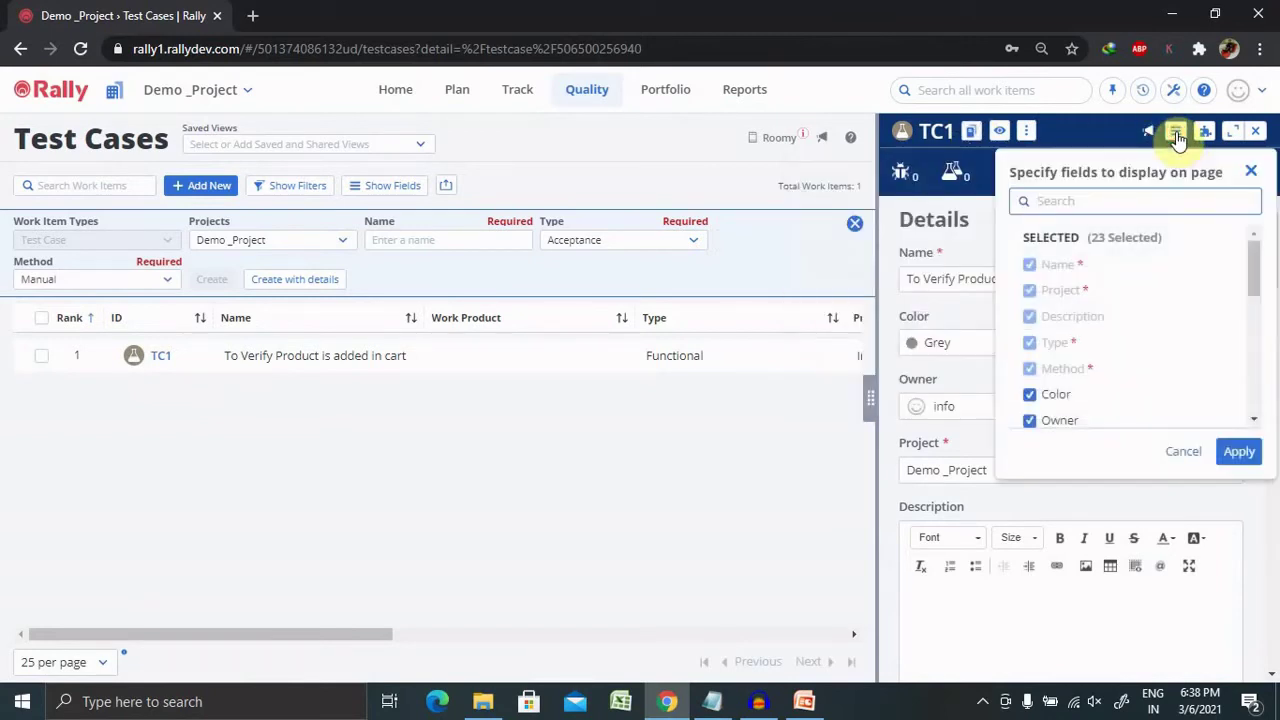
Expand TC1's details to the full-page view and look over its description, notes and attributes
{"action": "left_click", "coordinate": [1237, 133]}
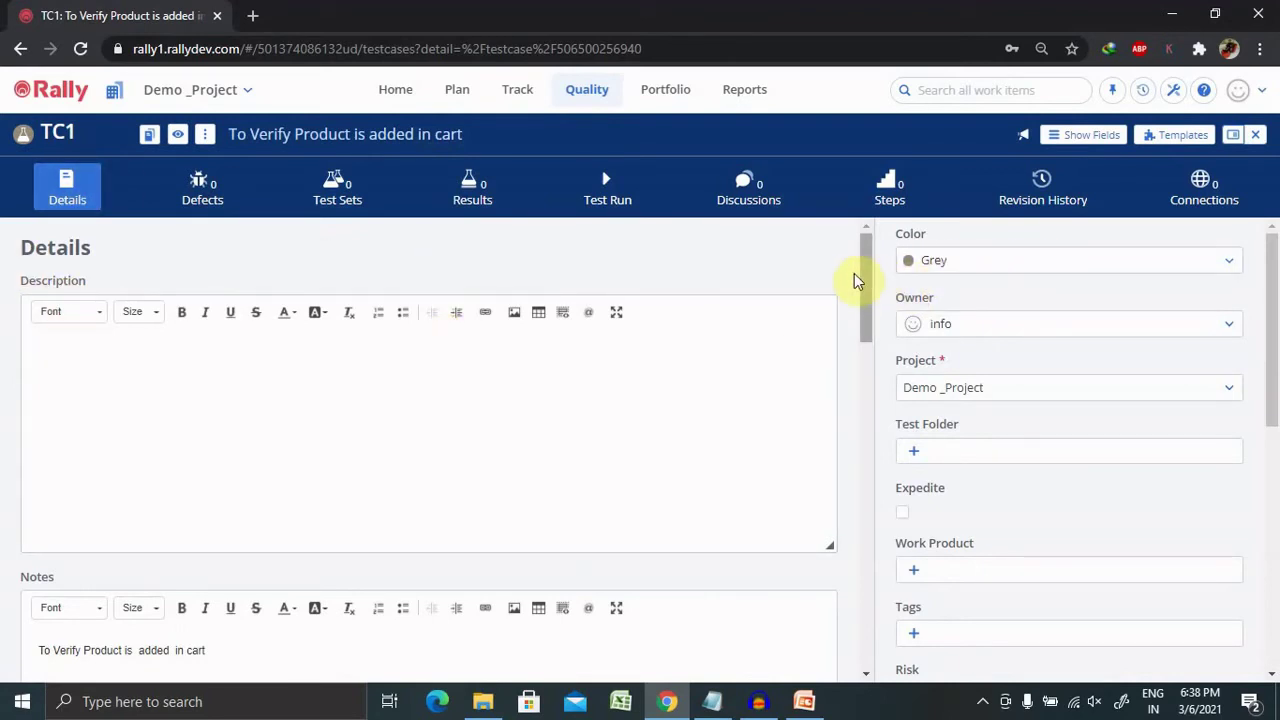
{"action": "left_click_drag", "start_coordinate": [863, 274], "coordinate": [874, 234]}
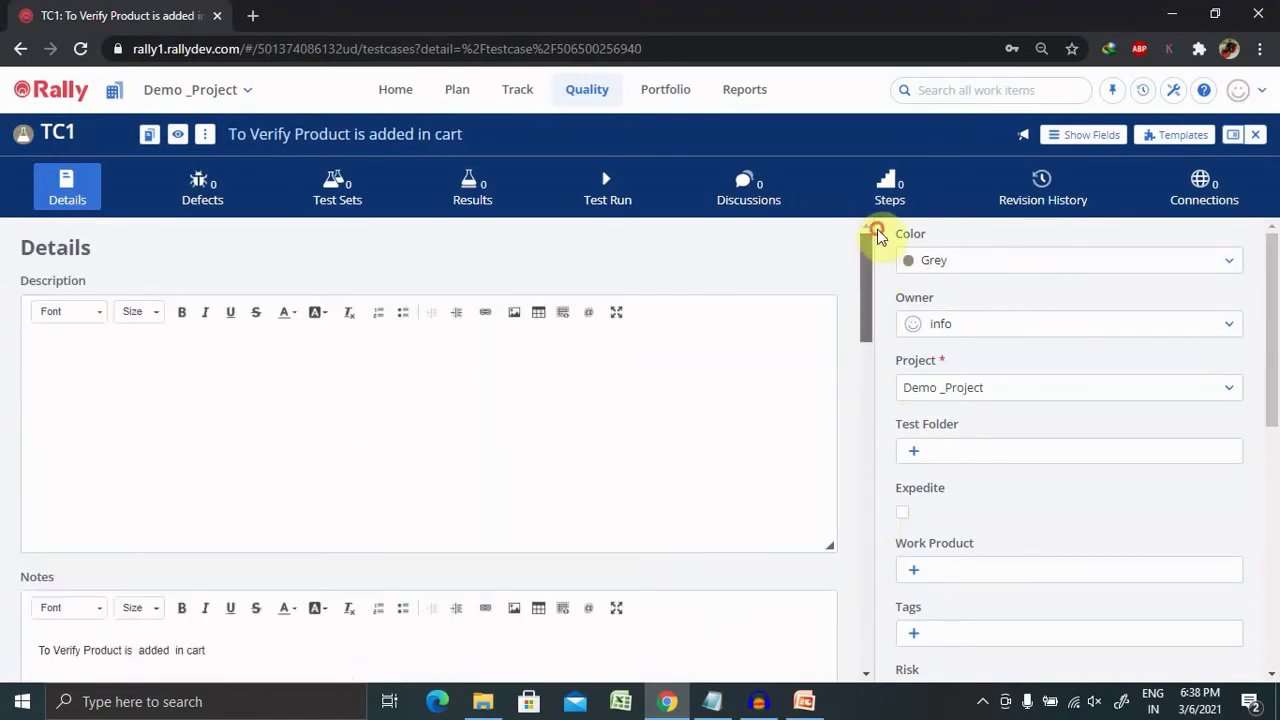
{"action": "left_click", "coordinate": [420, 322]}
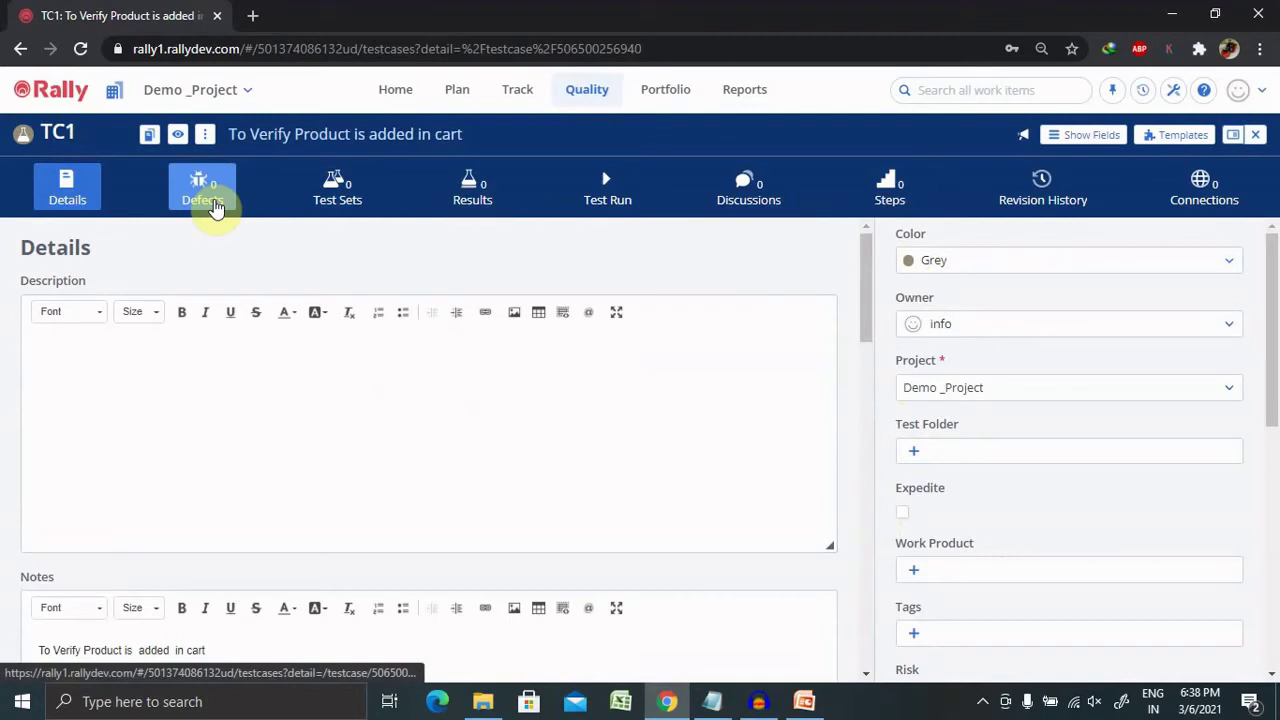
Review TC1's defects with the new-defect form, its test sets, results and revision history, and return to its details
{"action": "left_click", "coordinate": [212, 203]}
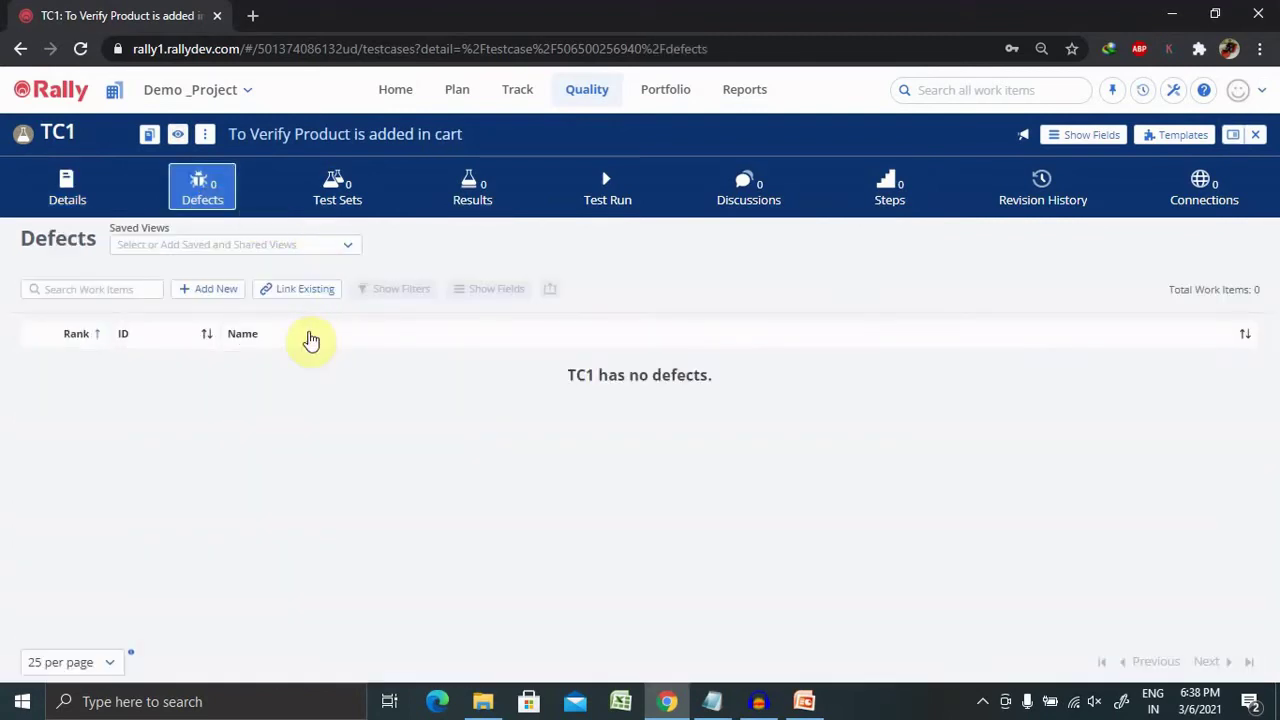
{"action": "left_click", "coordinate": [214, 289]}
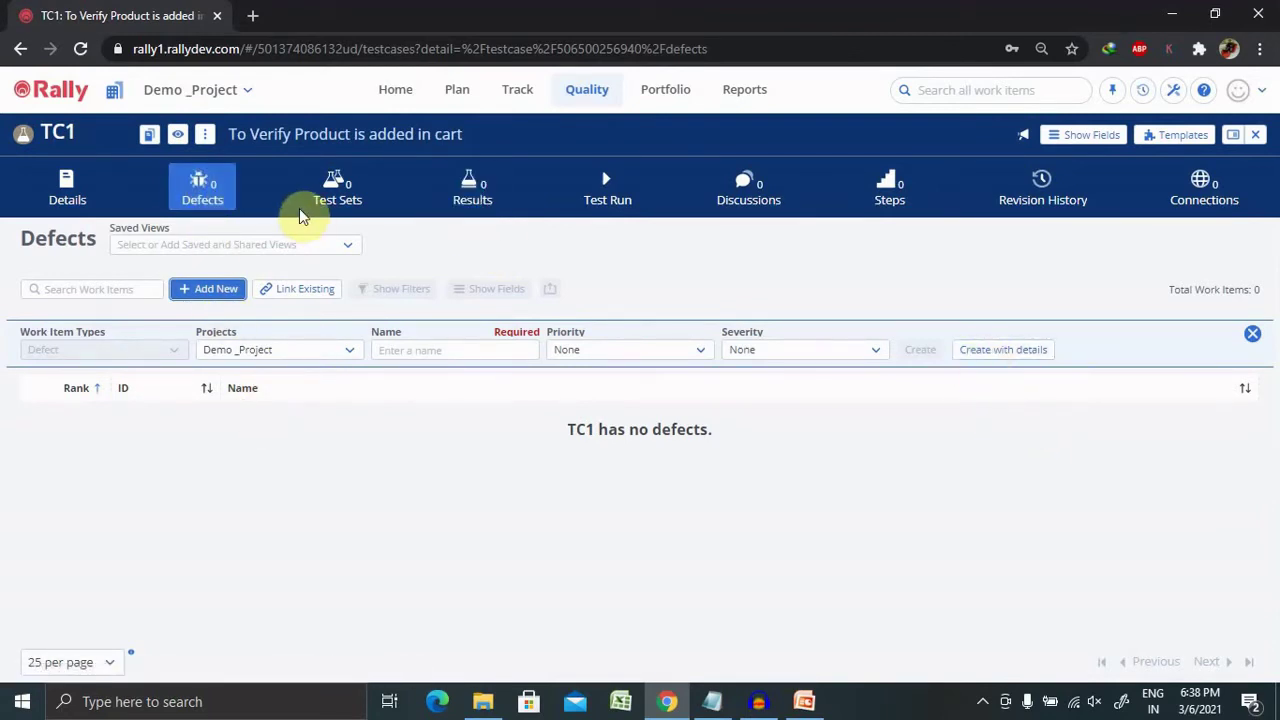
{"action": "left_click", "coordinate": [338, 200]}
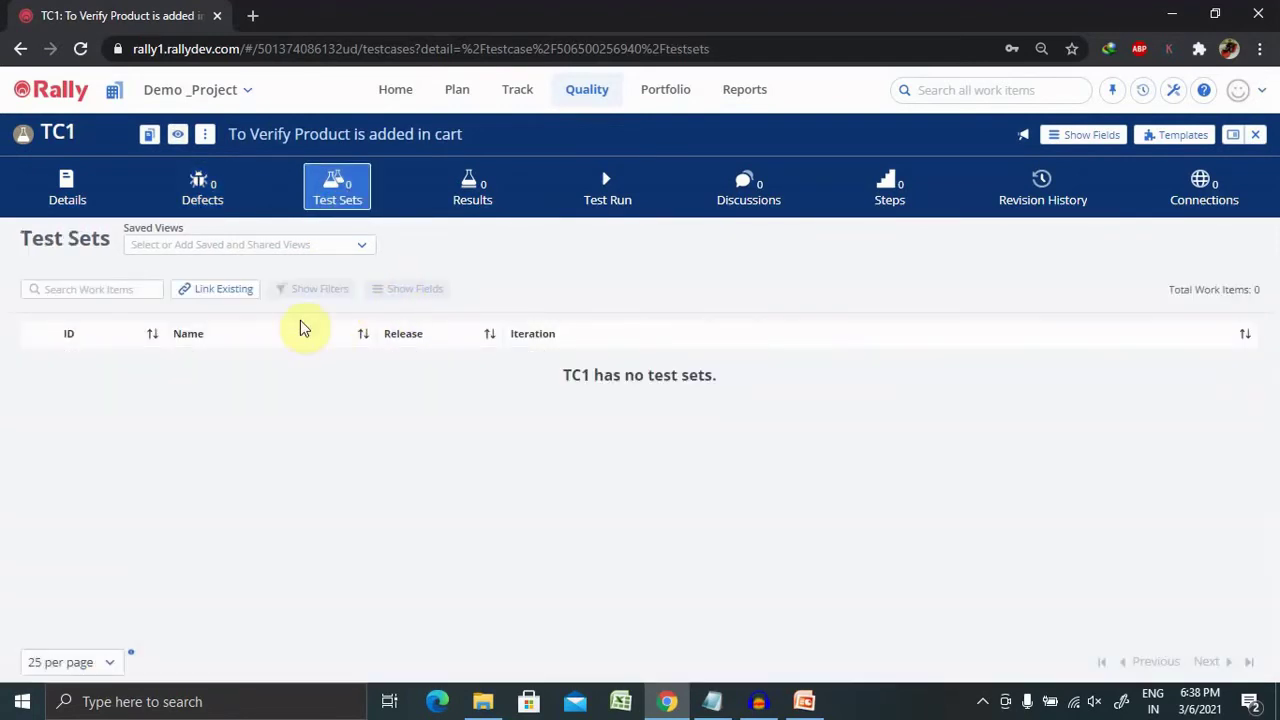
{"action": "left_click", "coordinate": [486, 212]}
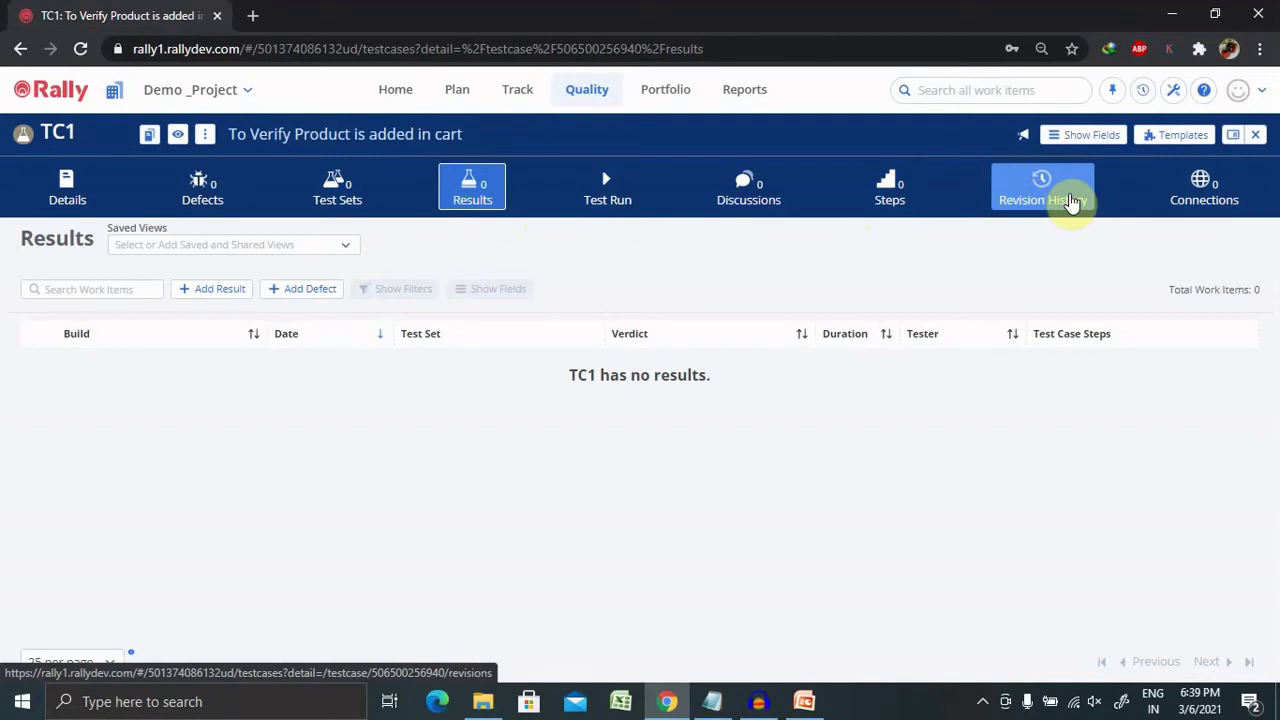
{"action": "left_click", "coordinate": [1072, 201]}
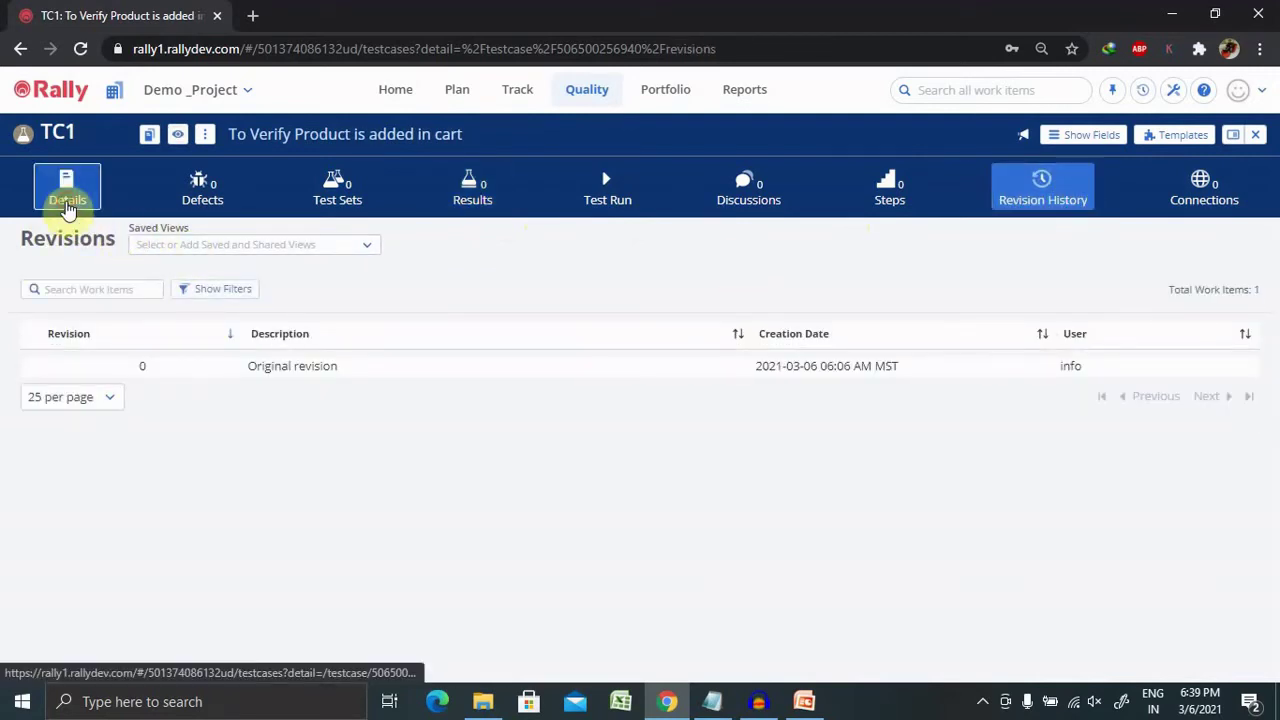
{"action": "left_click", "coordinate": [62, 198]}
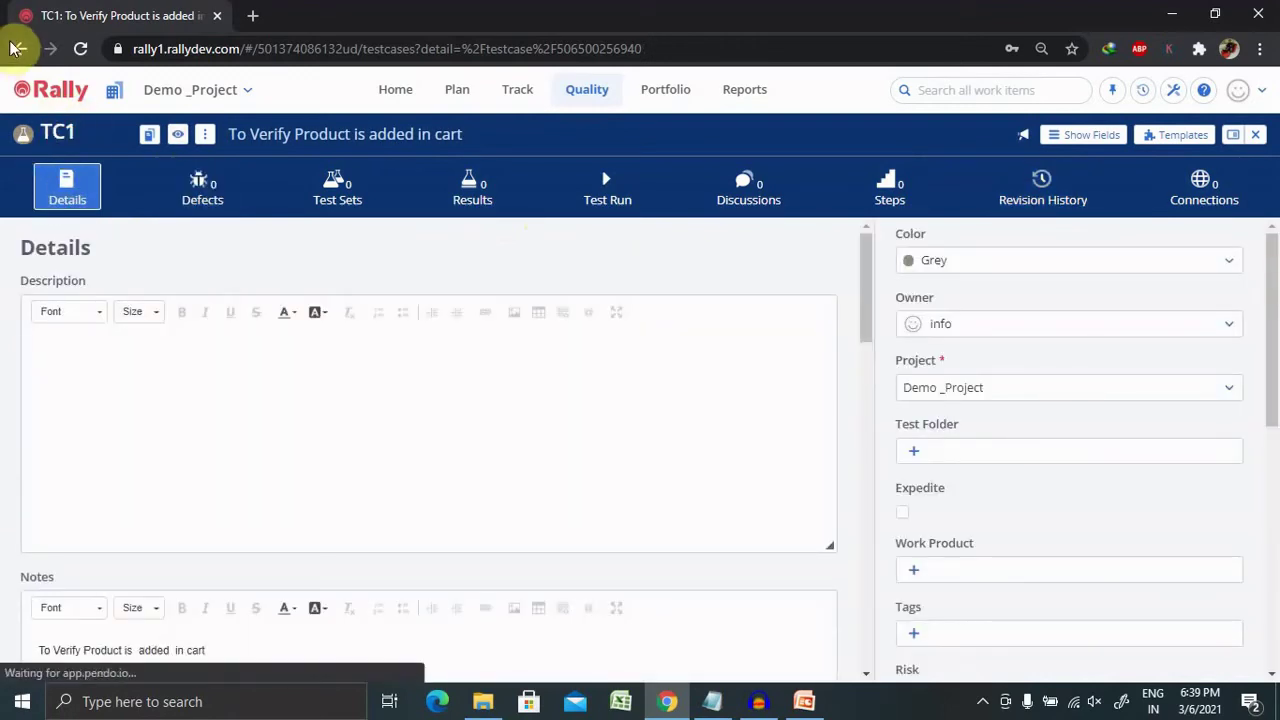
Return to the Test Cases list and make a copy of test case TC1
{"action": "left_click", "coordinate": [574, 93]}
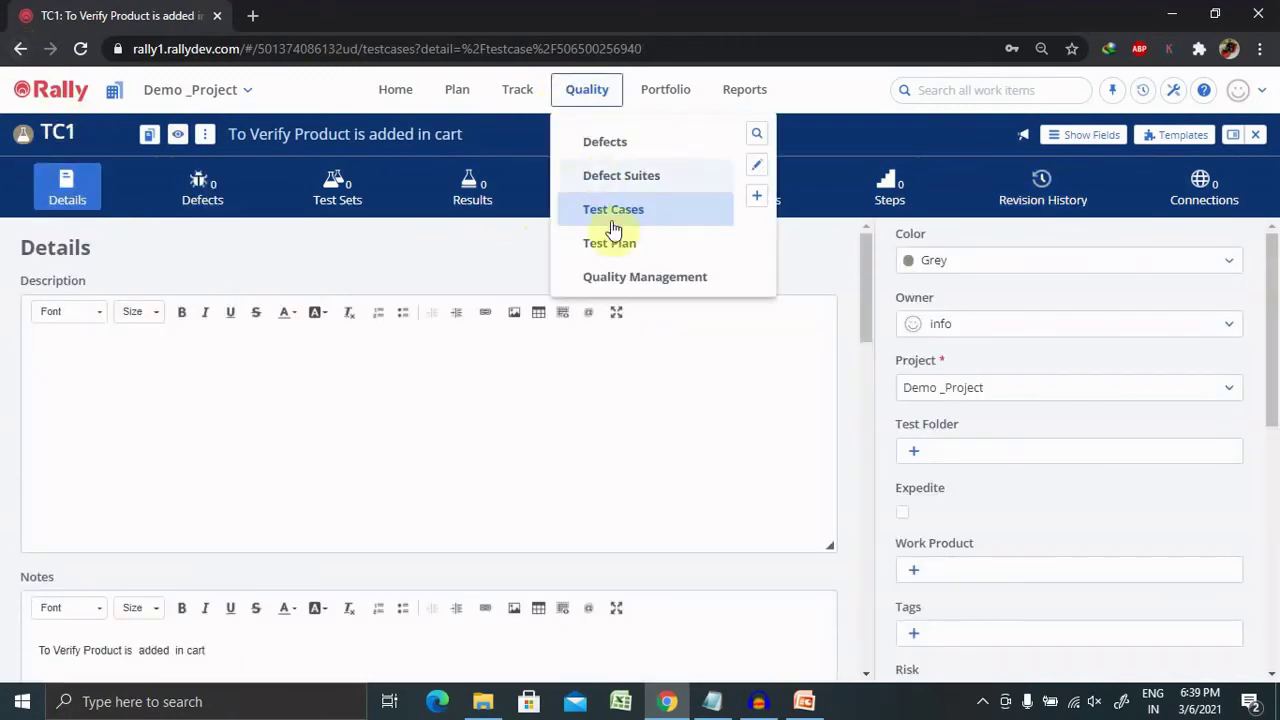
{"action": "left_click", "coordinate": [640, 226]}
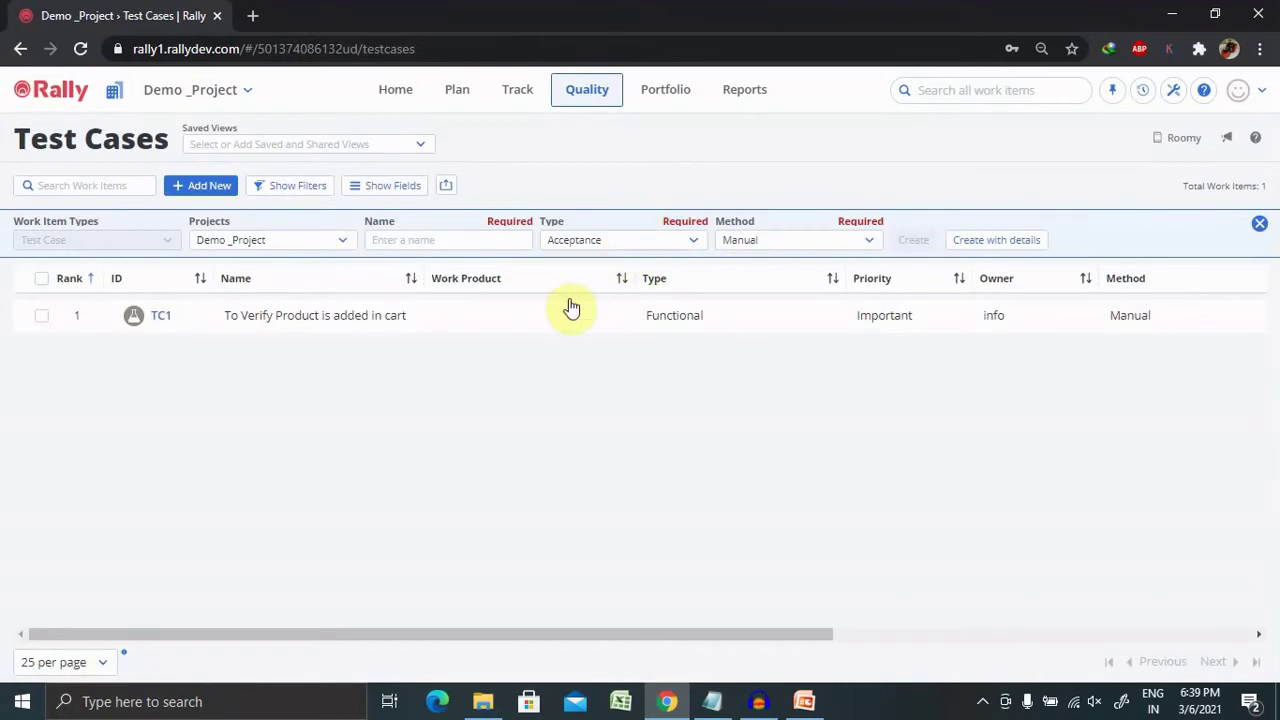
{"action": "left_click", "coordinate": [43, 320]}
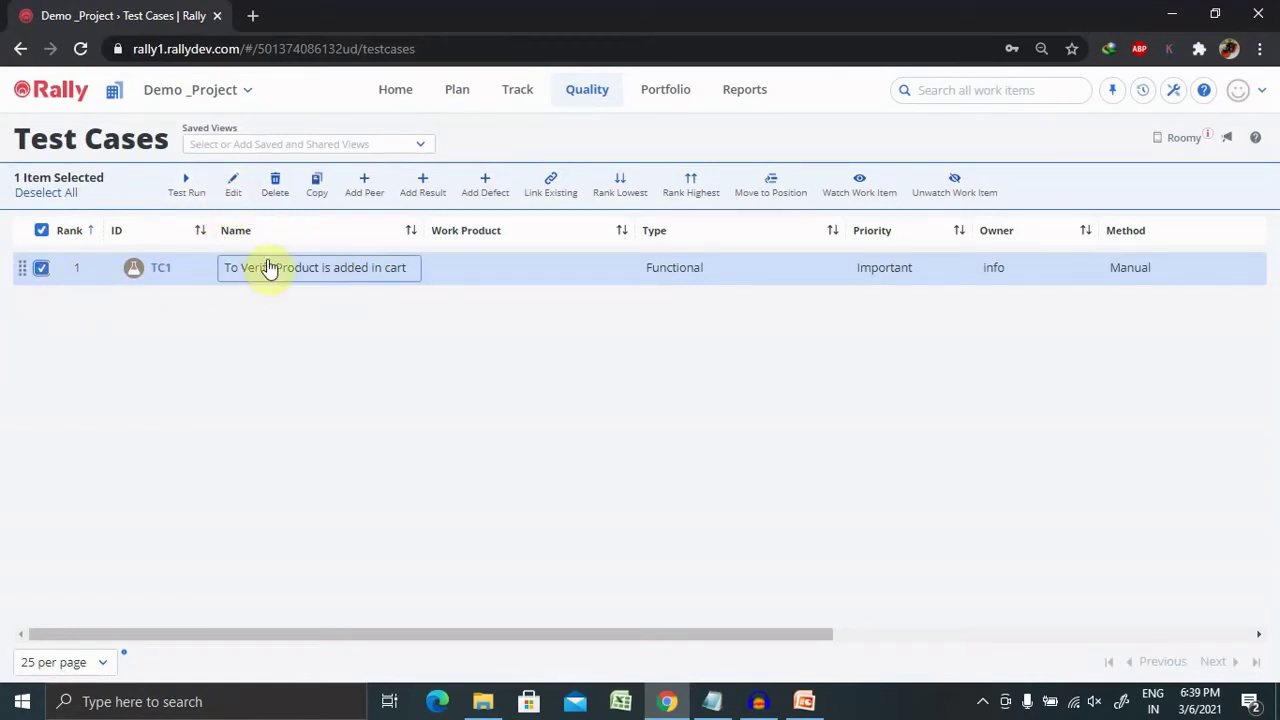
{"action": "left_click", "coordinate": [328, 195]}
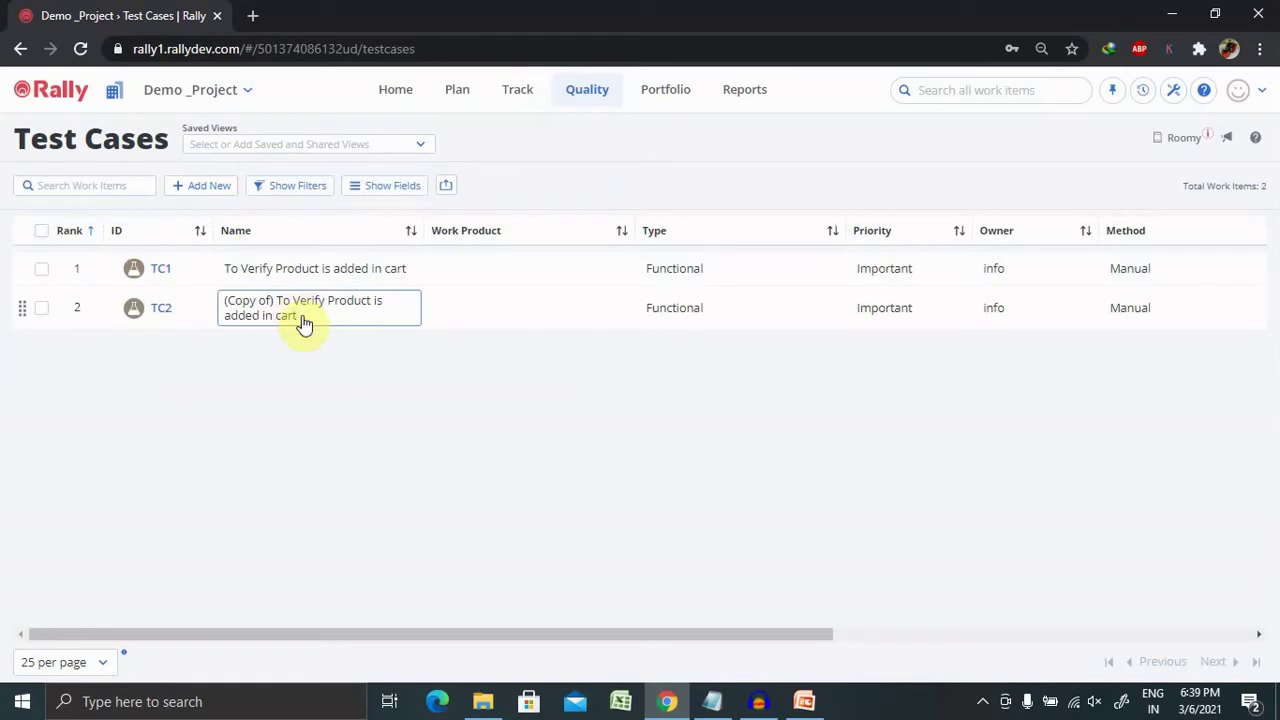
Rename the copied test case TC2 as "To Verify Product inside the cart"
{"action": "left_click", "coordinate": [303, 320]}
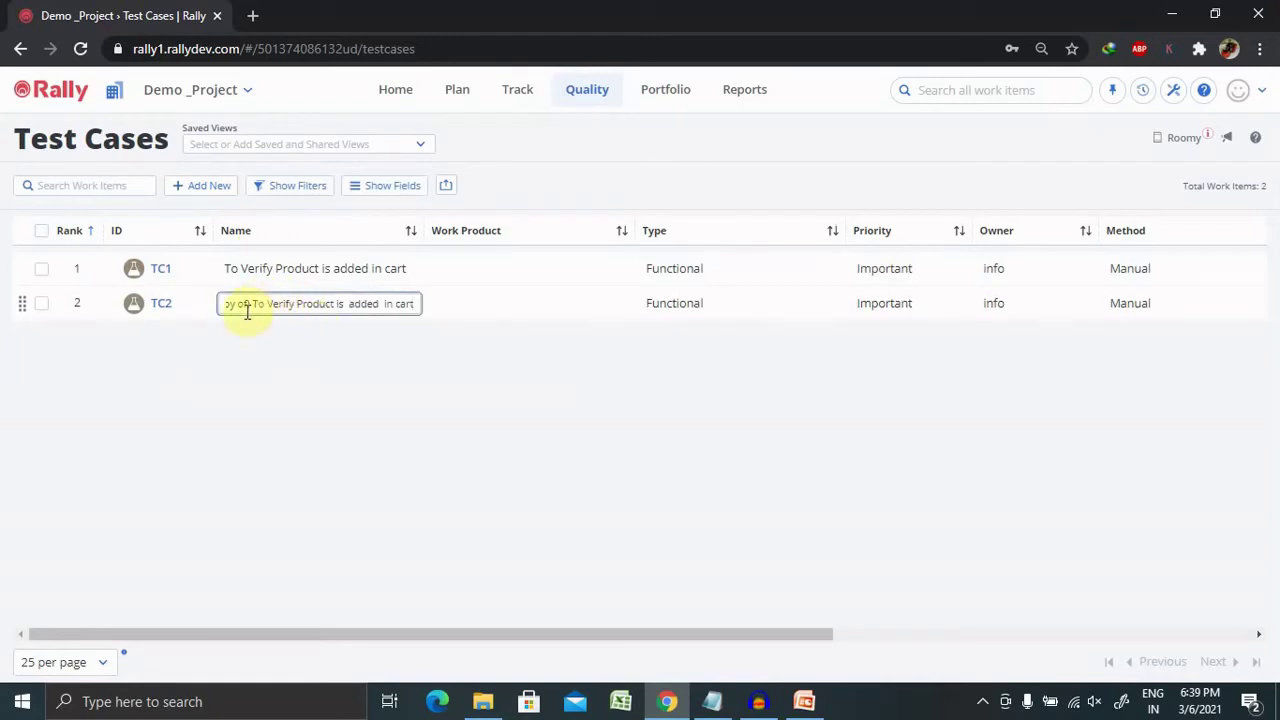
{"action": "left_click_drag", "start_coordinate": [252, 304], "coordinate": [196, 318]}
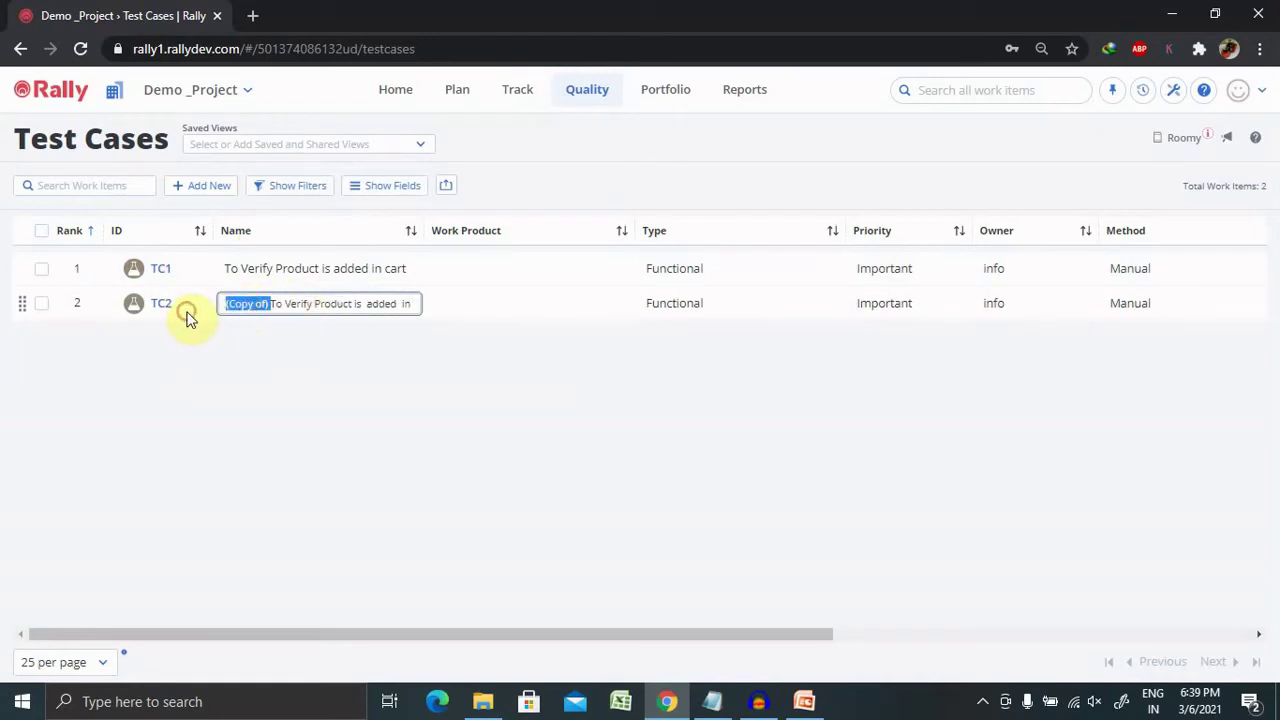
{"action": "key", "text": "BackSpace"}
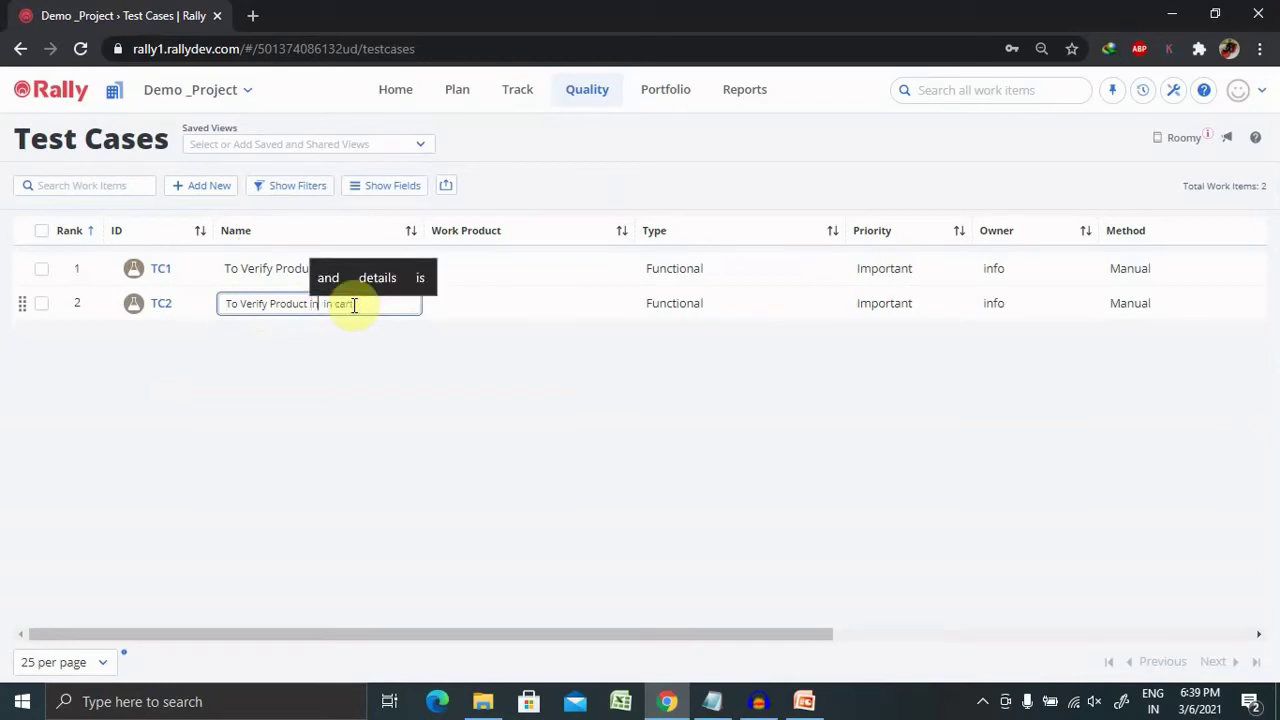
{"action": "type", "text": "side t"}
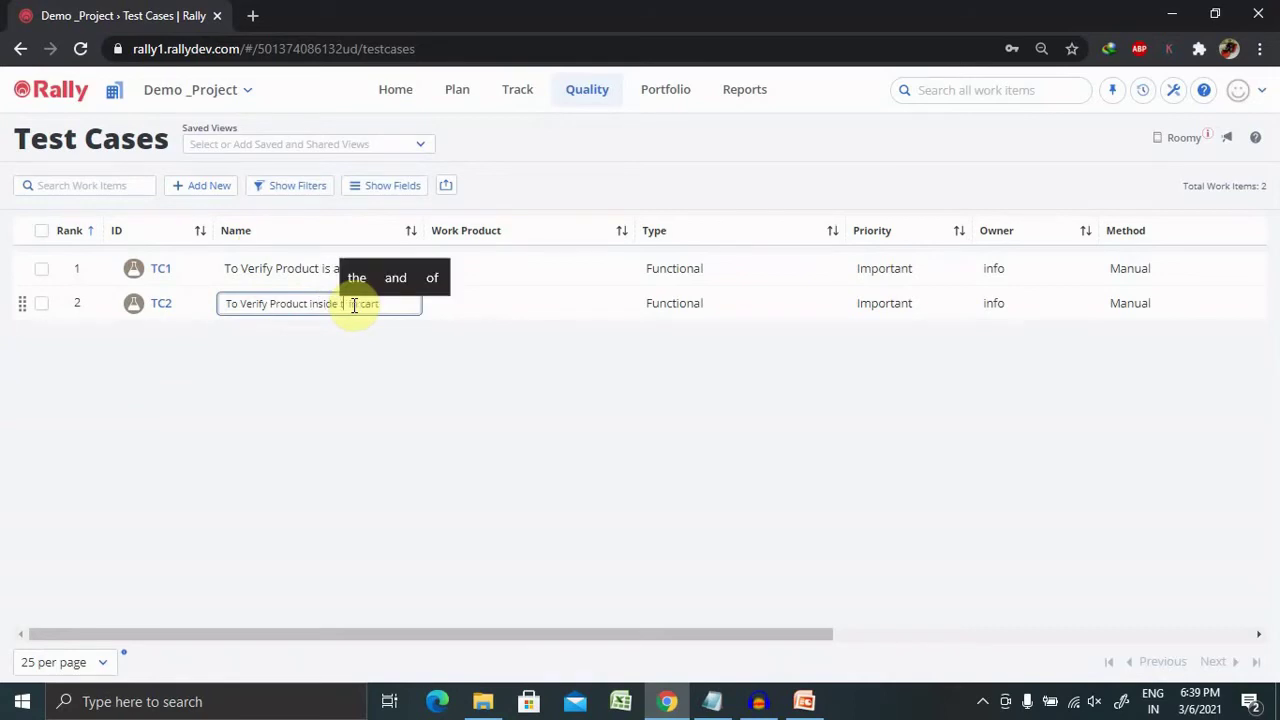
{"action": "type", "text": "he"}
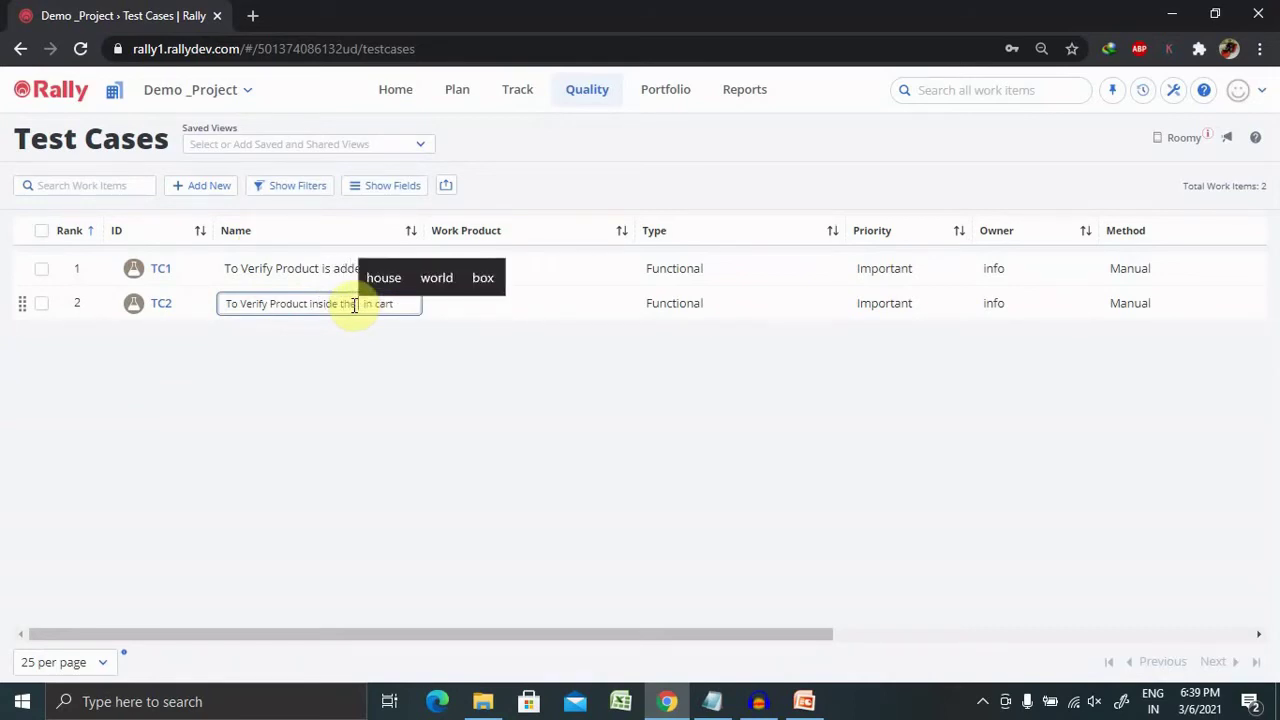
{"action": "key", "text": "Delete"}
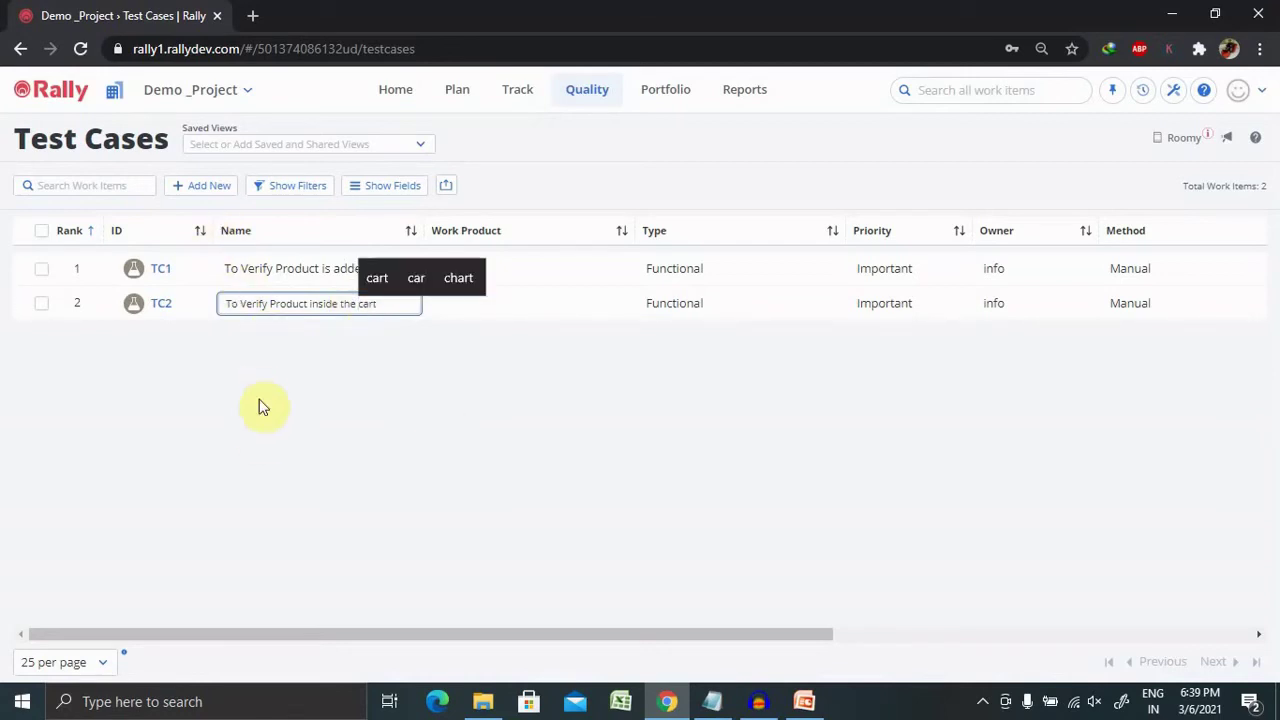
{"action": "left_click", "coordinate": [123, 346]}
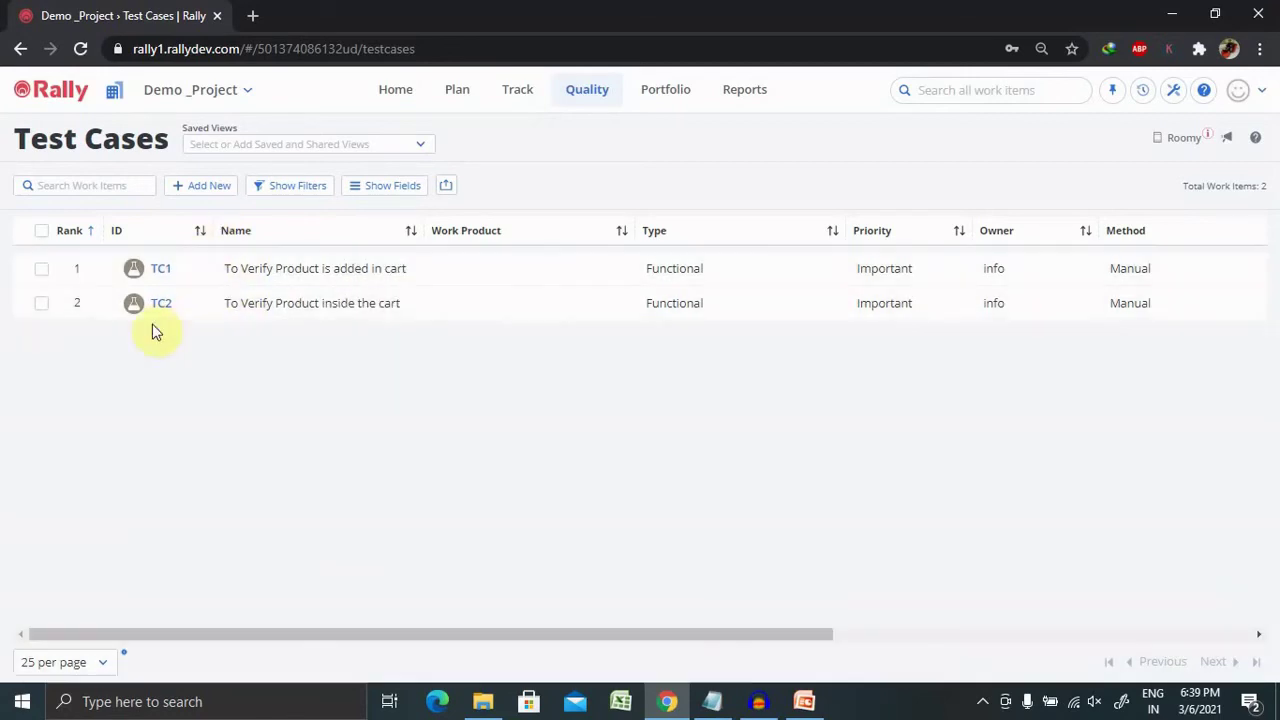
Examine the actions offered for one and for both selected test cases, and clear the selection
{"action": "left_click", "coordinate": [41, 307]}
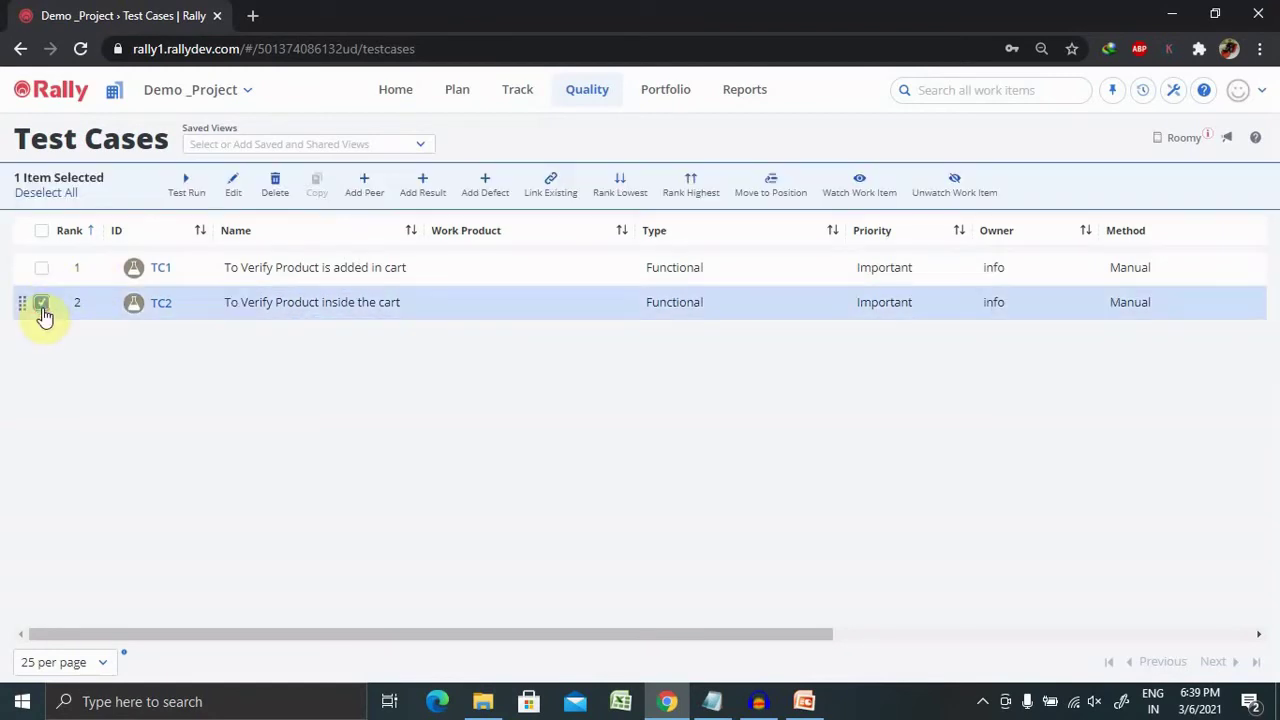
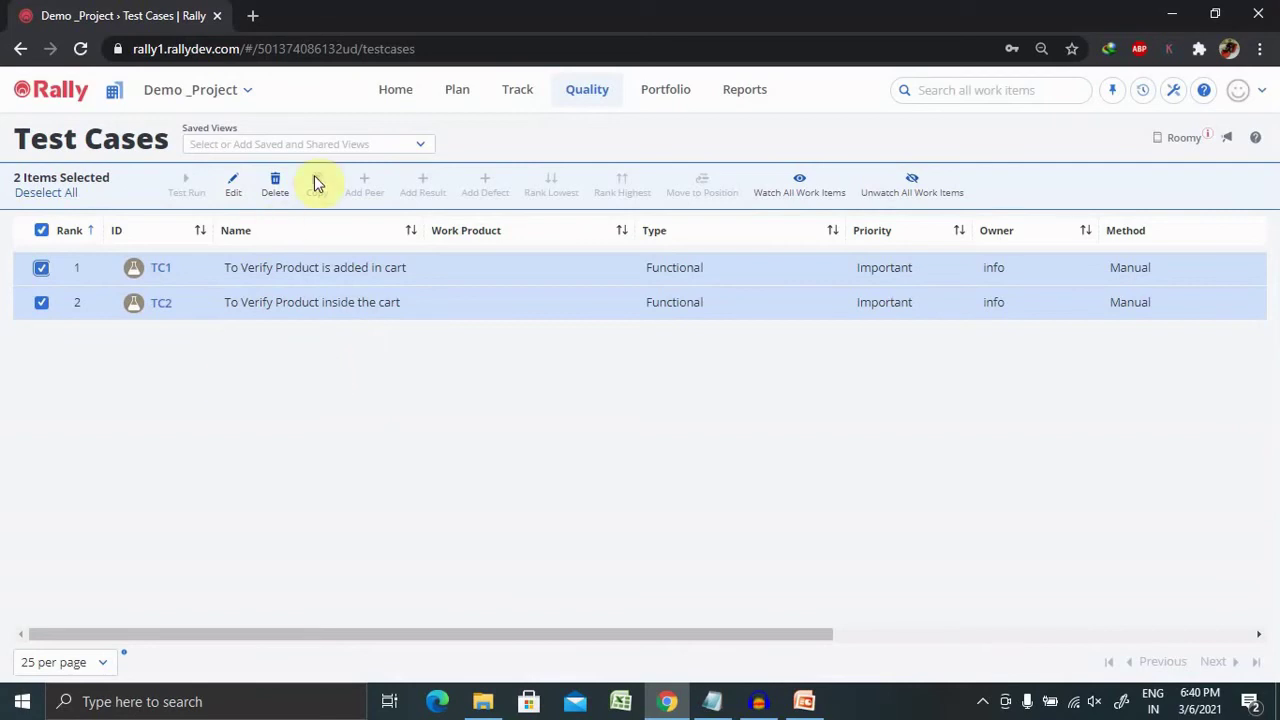
{"action": "left_click", "coordinate": [41, 303]}
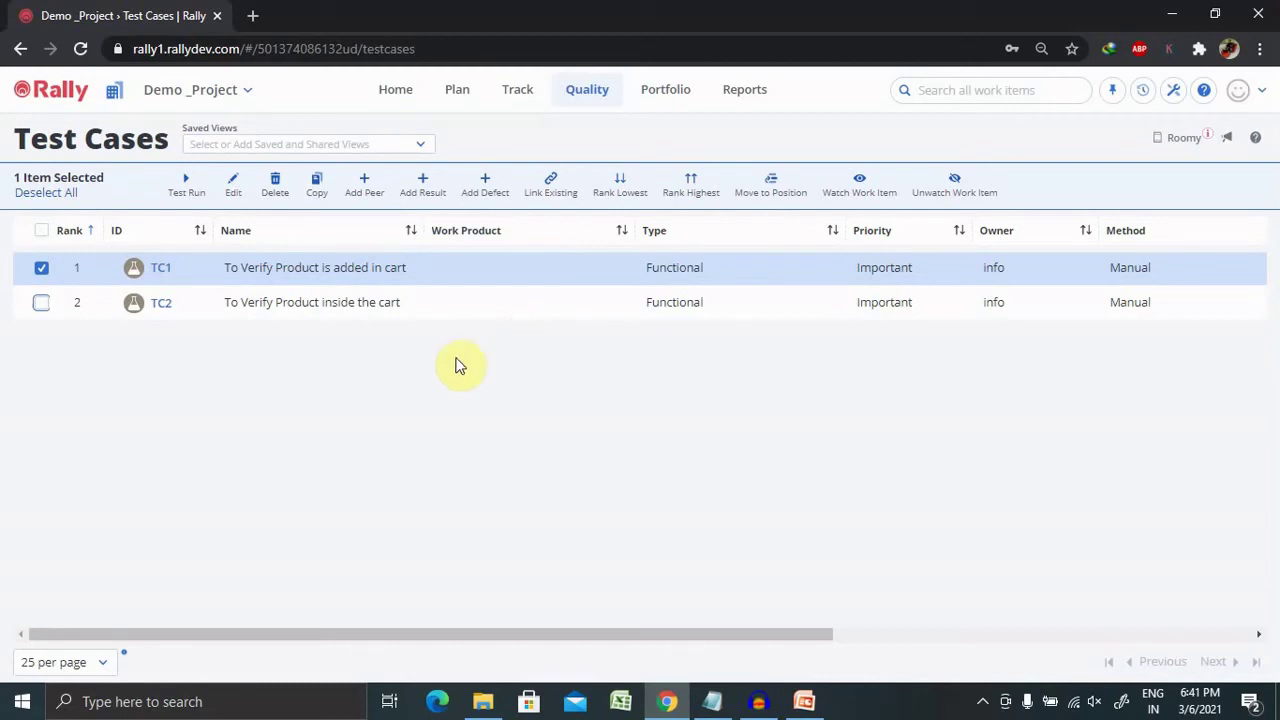
{"action": "left_click", "coordinate": [587, 86]}
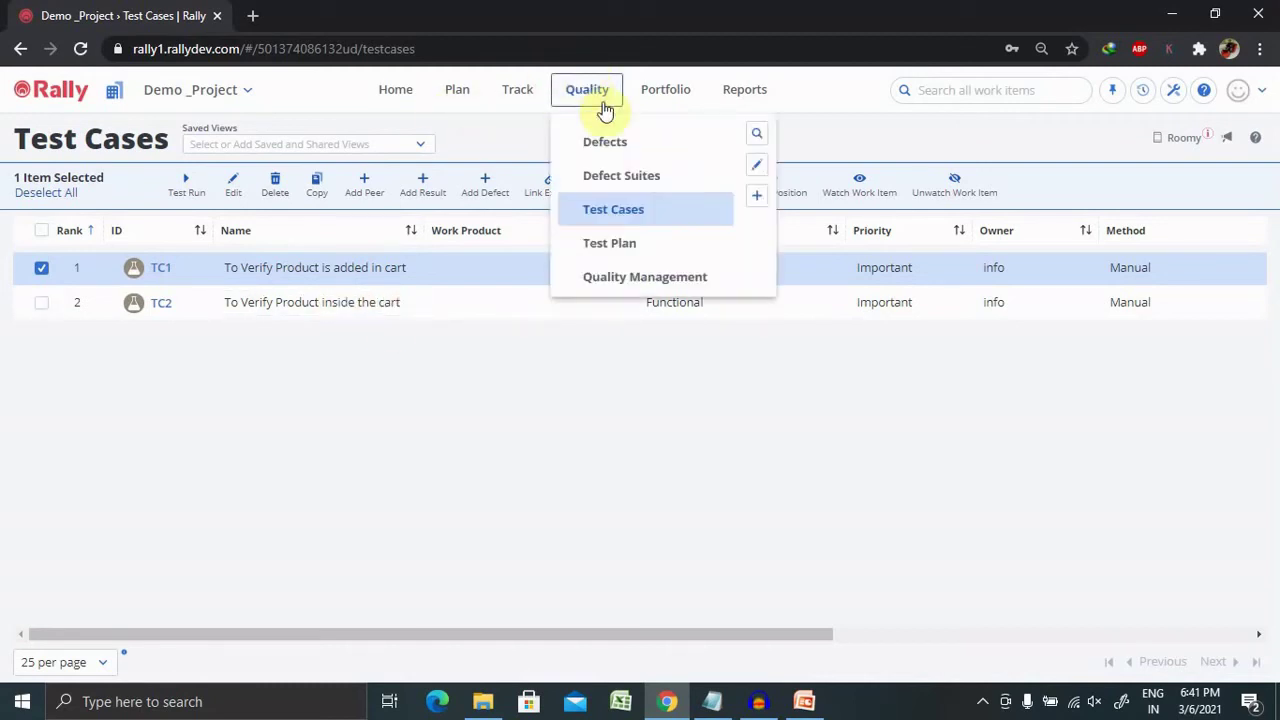
{"action": "left_click", "coordinate": [614, 208]}
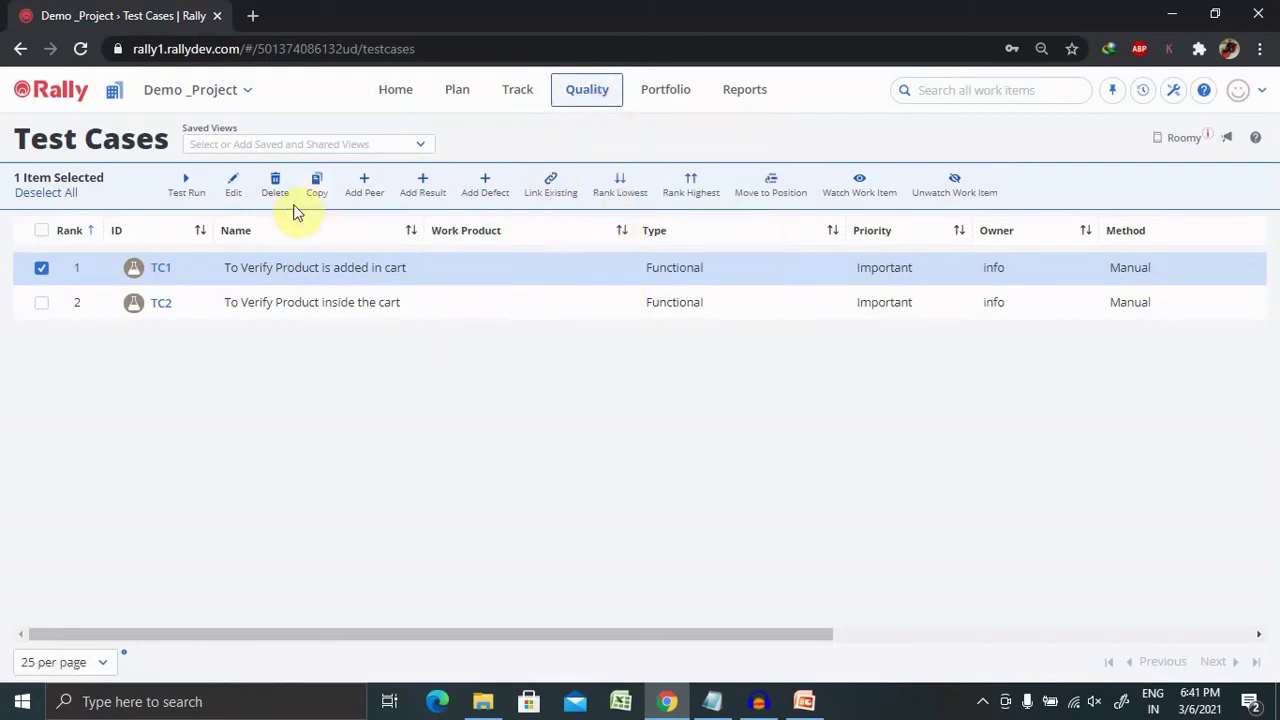
{"action": "left_click", "coordinate": [41, 269]}
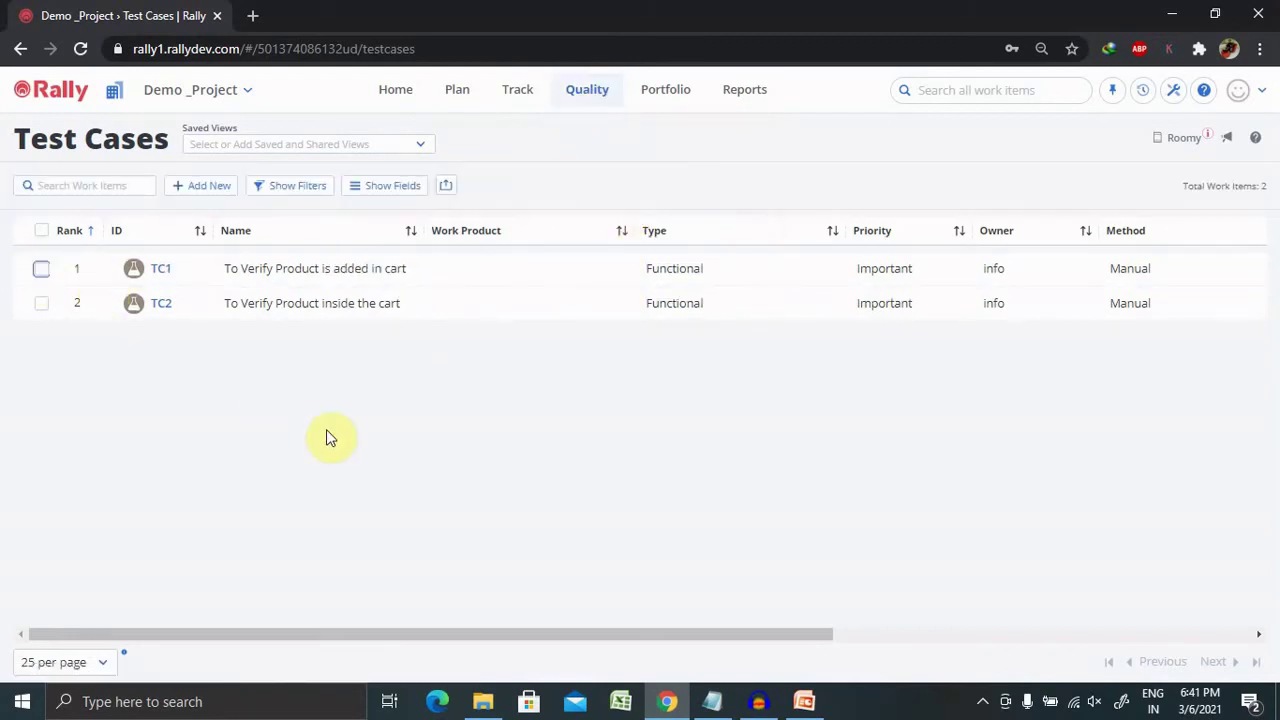
Download the CSV import template for test cases and close the import dialog without choosing a file
{"action": "left_click", "coordinate": [448, 188]}
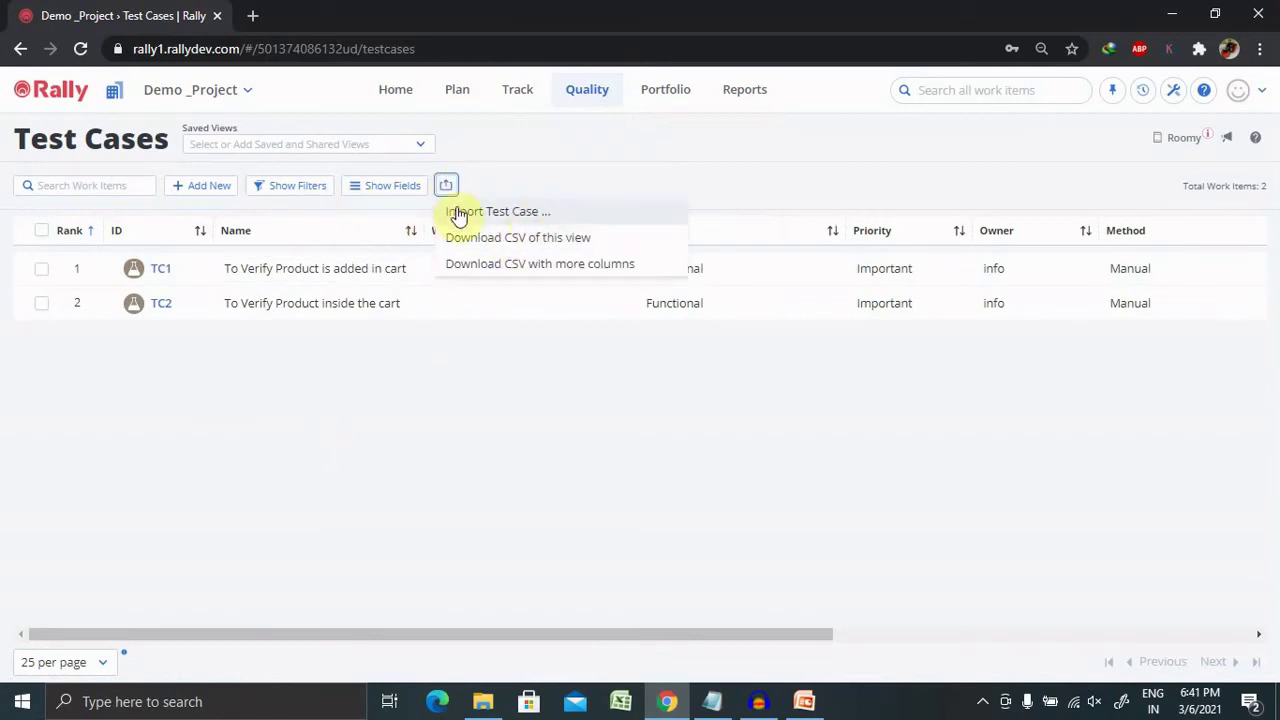
{"action": "left_click", "coordinate": [541, 214]}
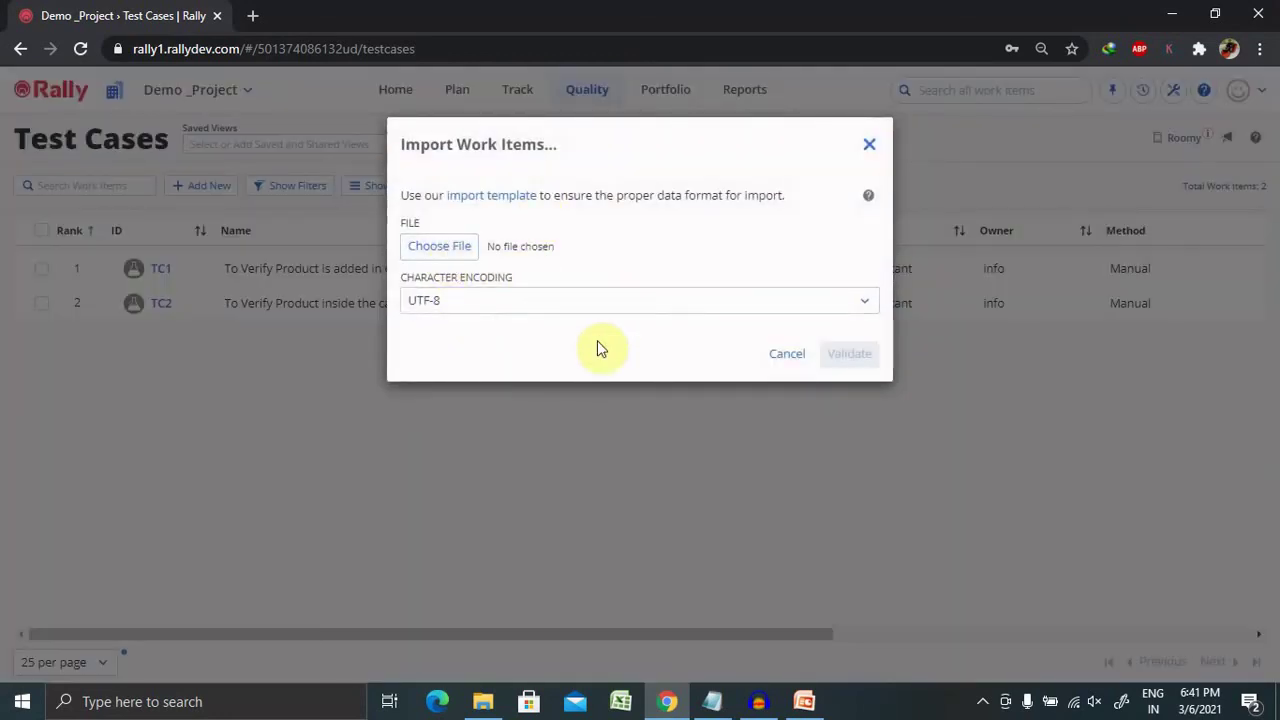
{"action": "left_click", "coordinate": [480, 196]}
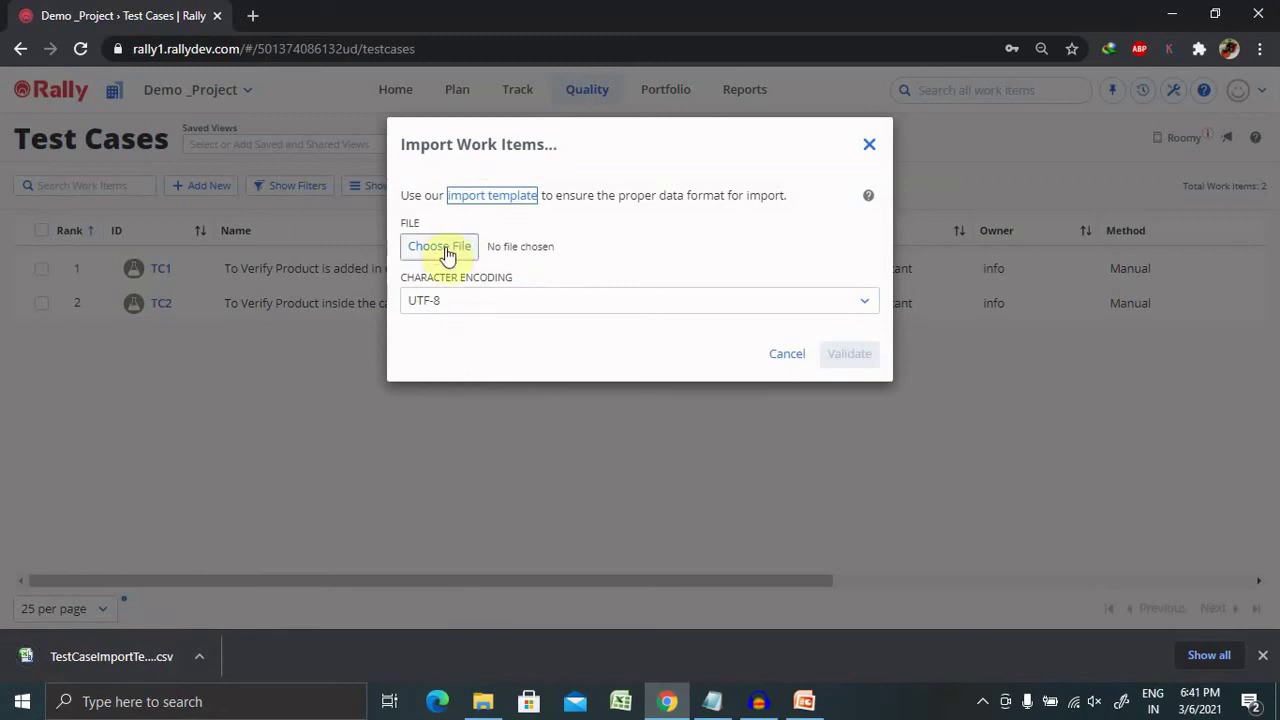
{"action": "left_click", "coordinate": [786, 354]}
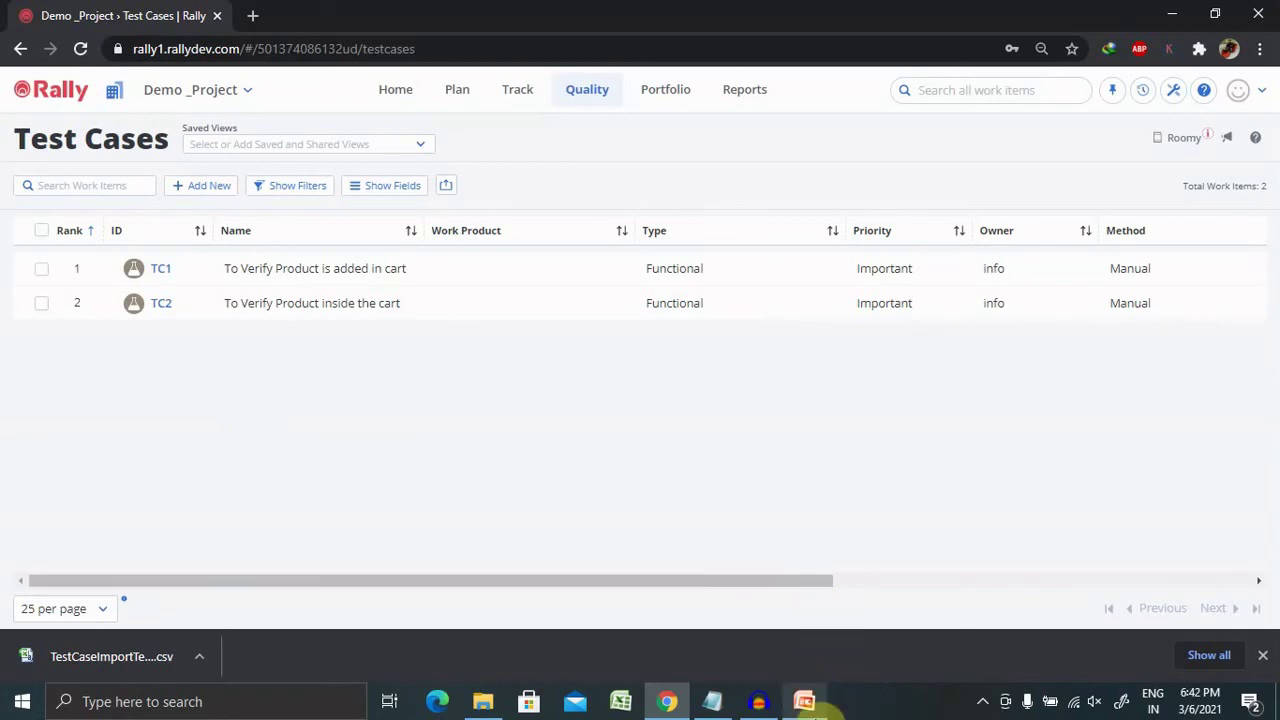
Switch to the PowerPoint presentation "Managing Test cases in Rally" to review its Agenda slide
{"action": "left_click", "coordinate": [804, 701]}
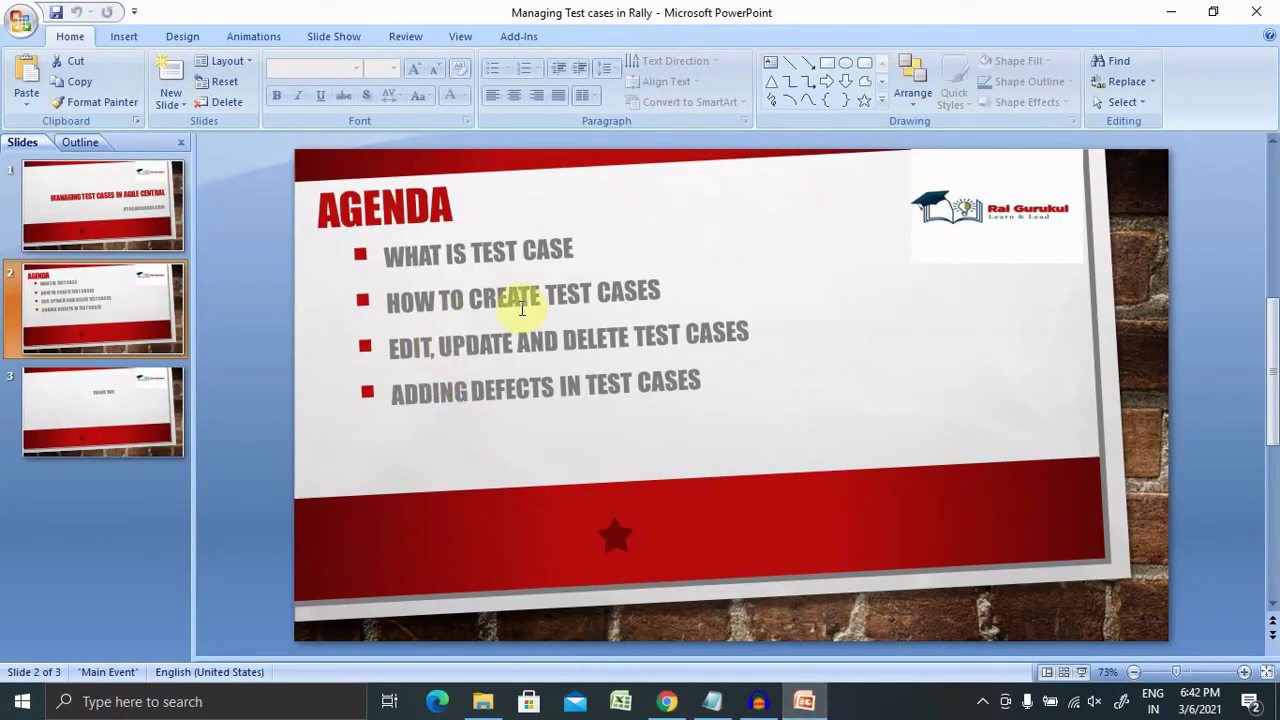